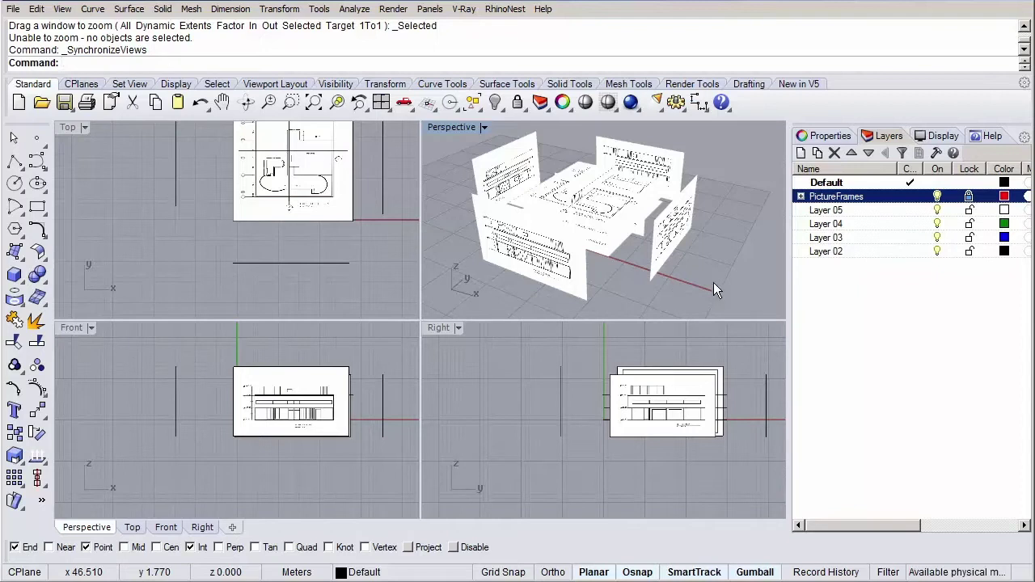
Create two new top-level layers, one named 2D and one named 3D.
left_click(799, 154)
type("2")
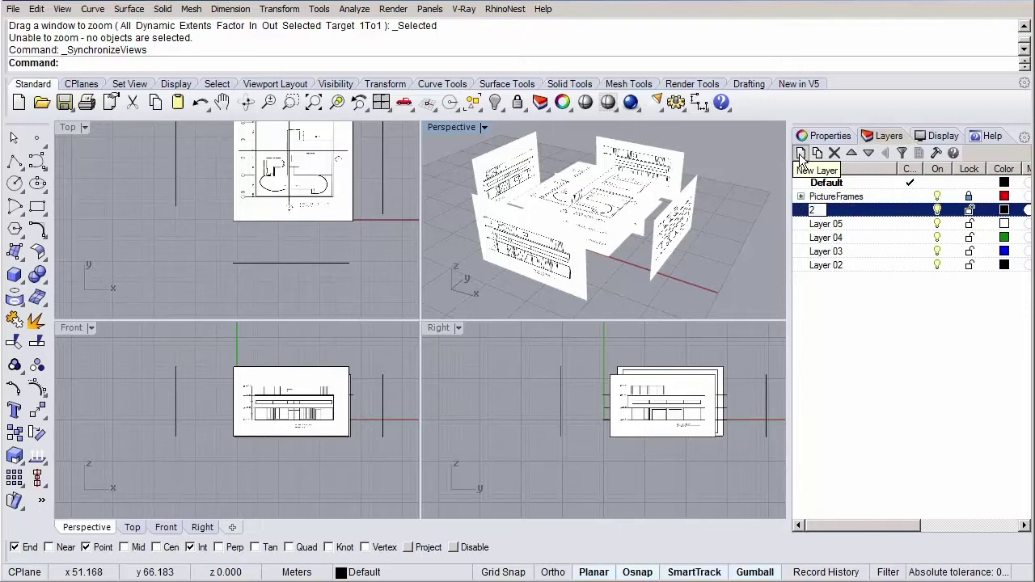
type("D")
key("Return")
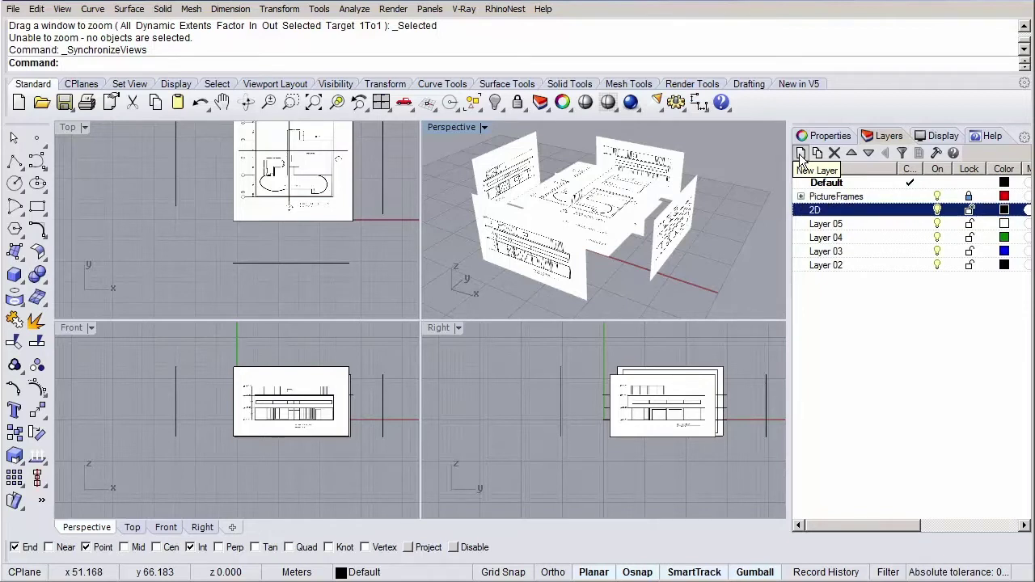
left_click(799, 154)
type("3")
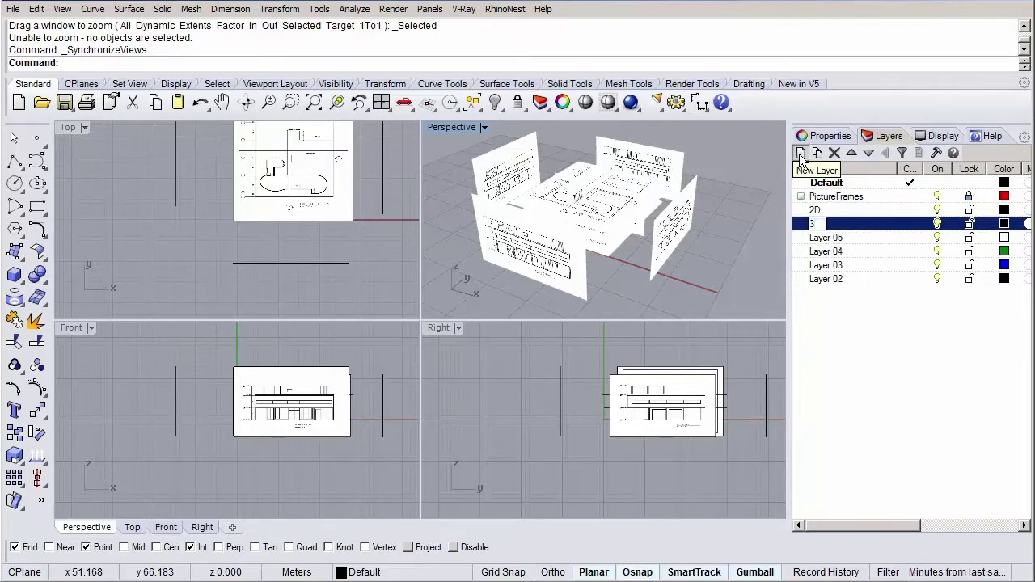
type("D")
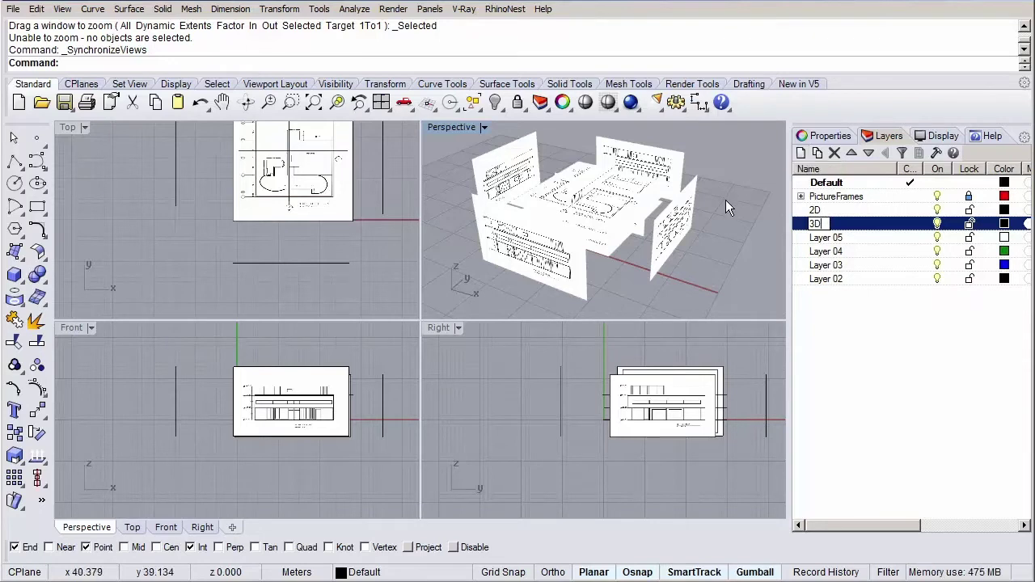
key("Return")
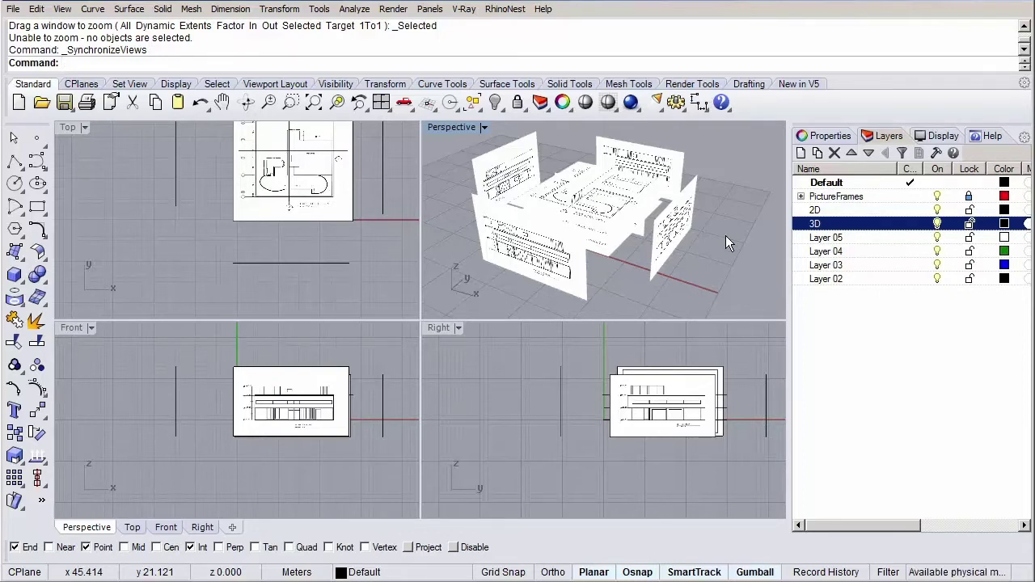
Under the 2D layer, add sublayers named GroundFloor, 1st_floor and Roof.
left_click(816, 212)
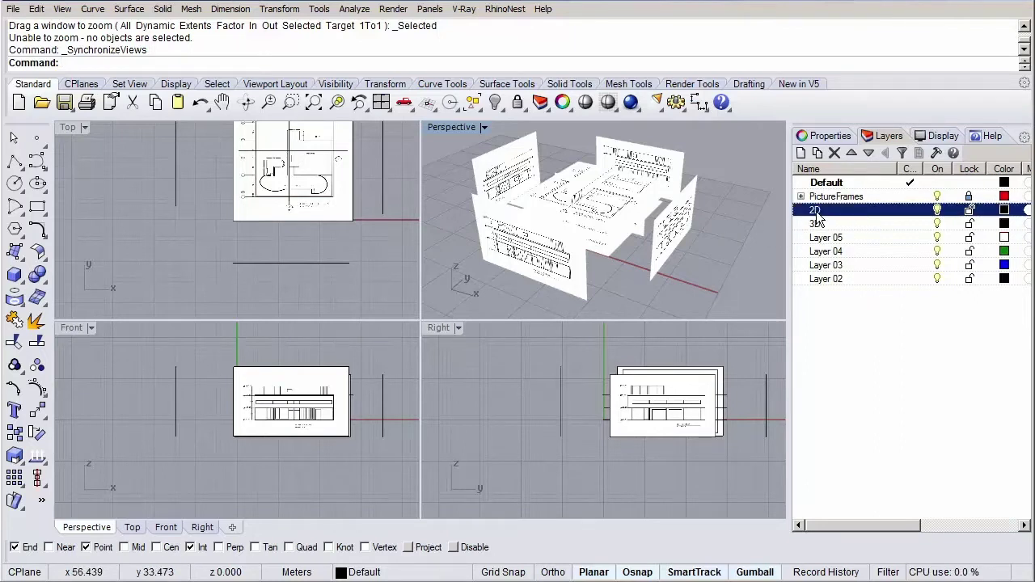
left_click(818, 153)
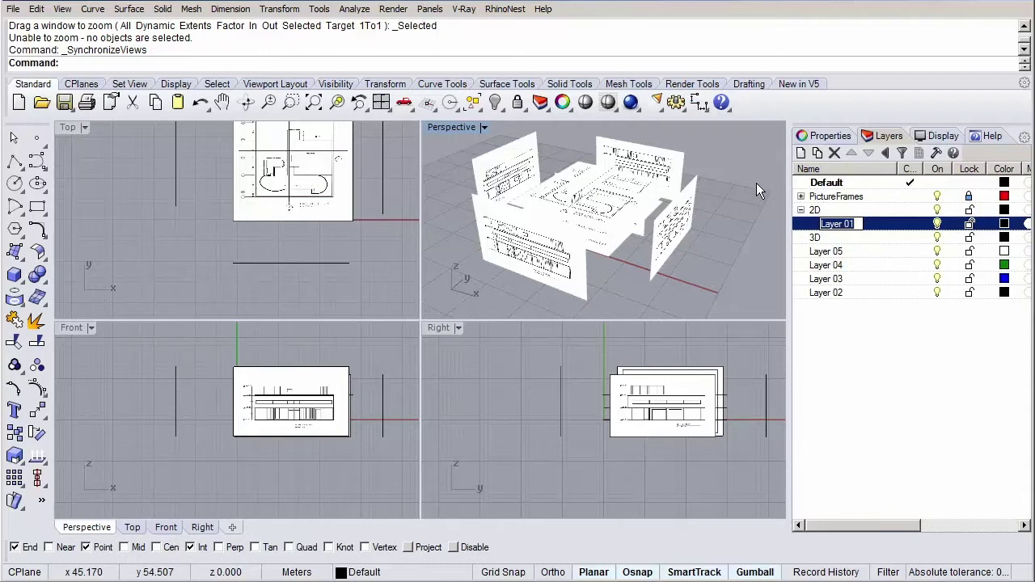
type("G")
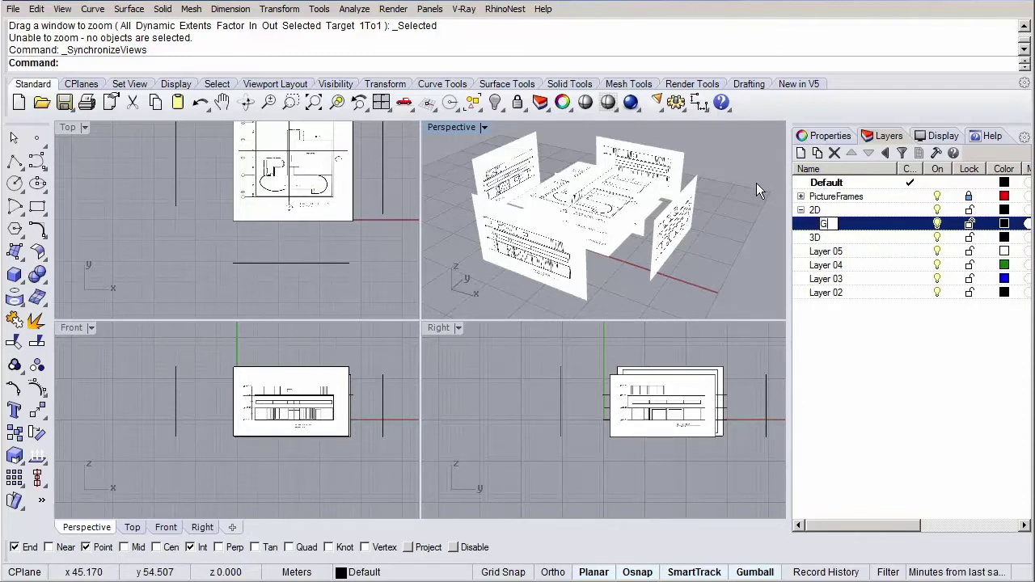
type("roundFloor")
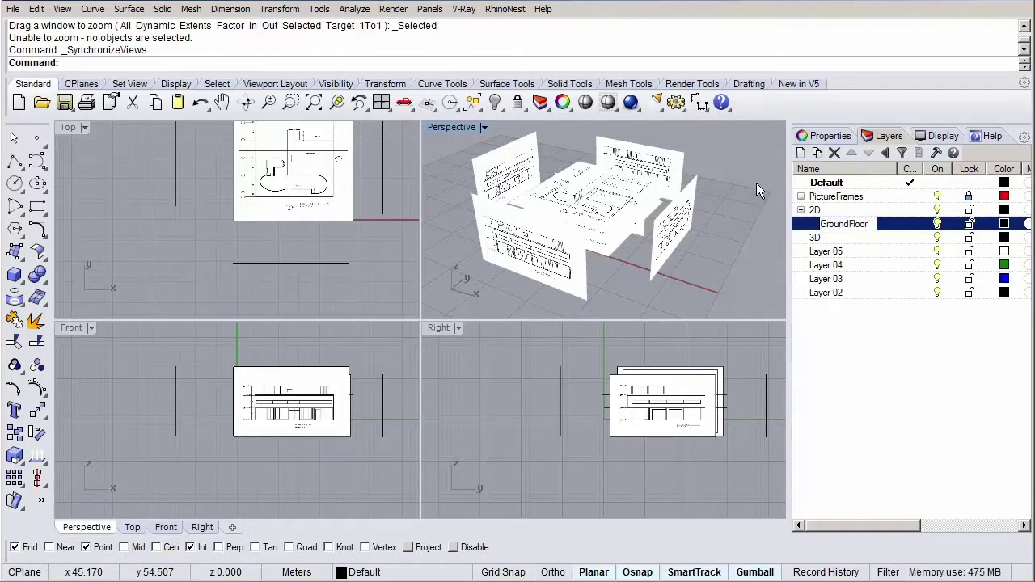
key("Return")
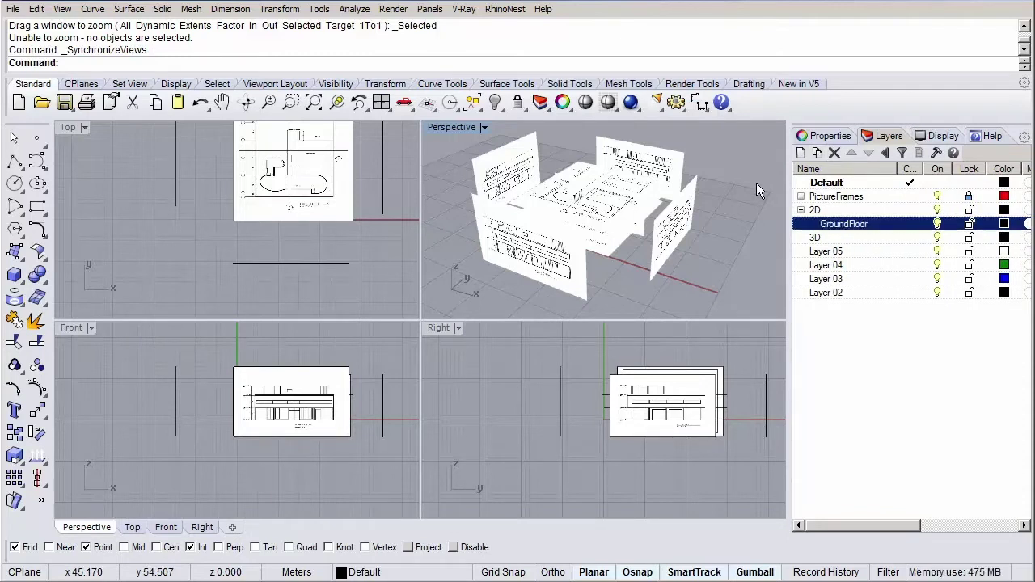
left_click(801, 153)
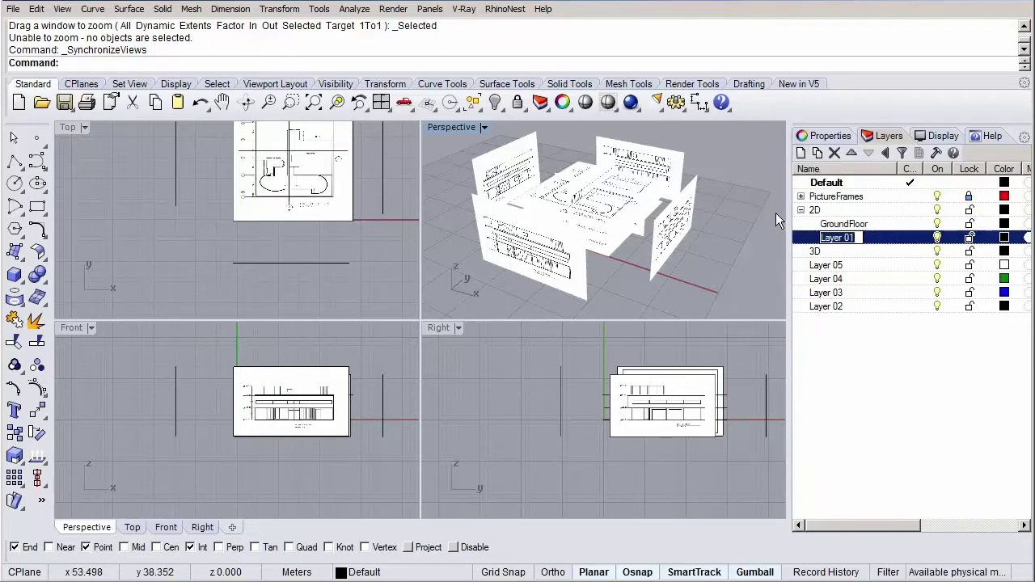
type("1st_floor")
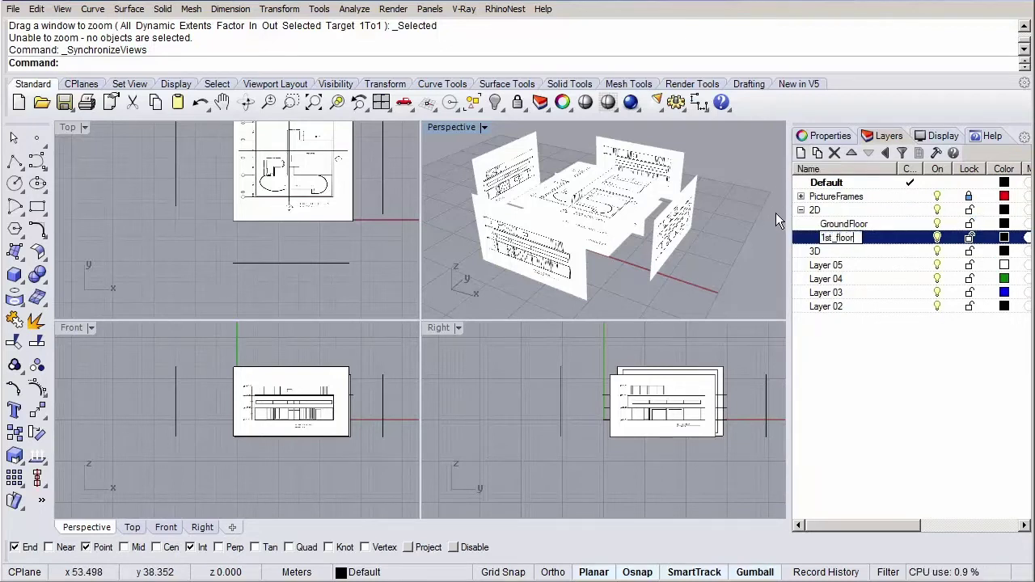
left_click(801, 154)
type("Roof")
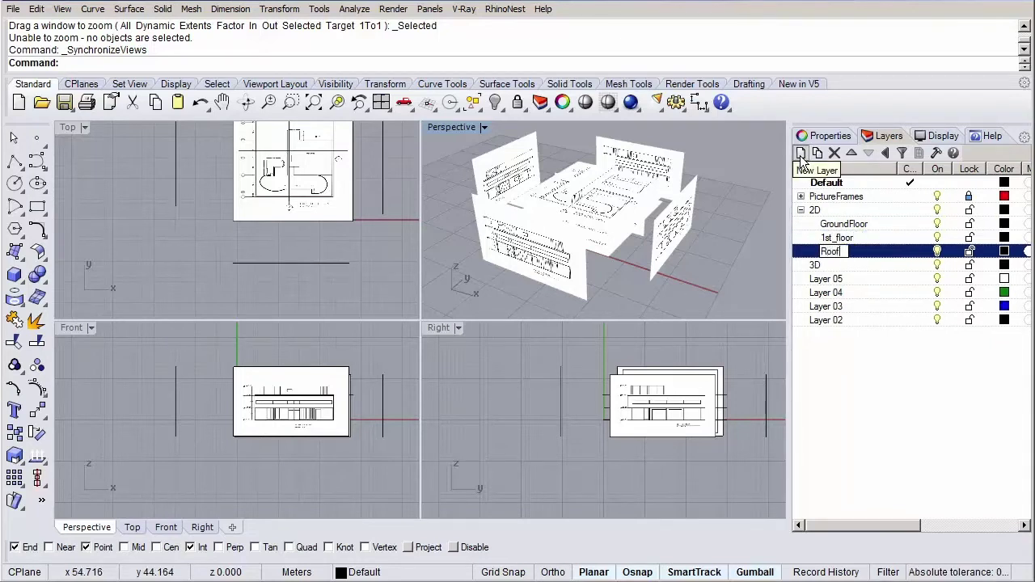
left_click(743, 246)
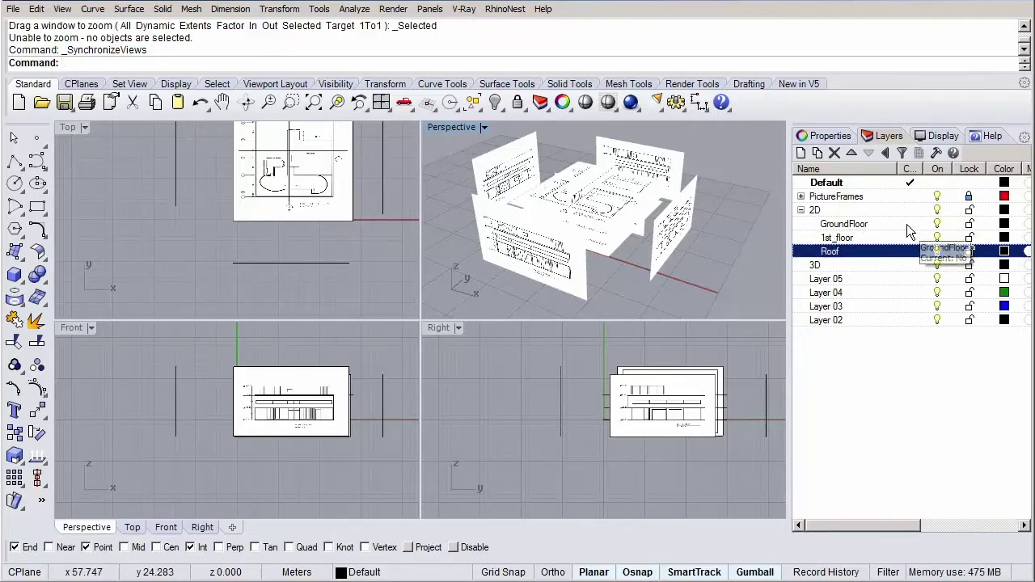
Inside GroundFloor, add sublayers PrimaryWalls, SecondaryWalls and Columns.
left_click(883, 224)
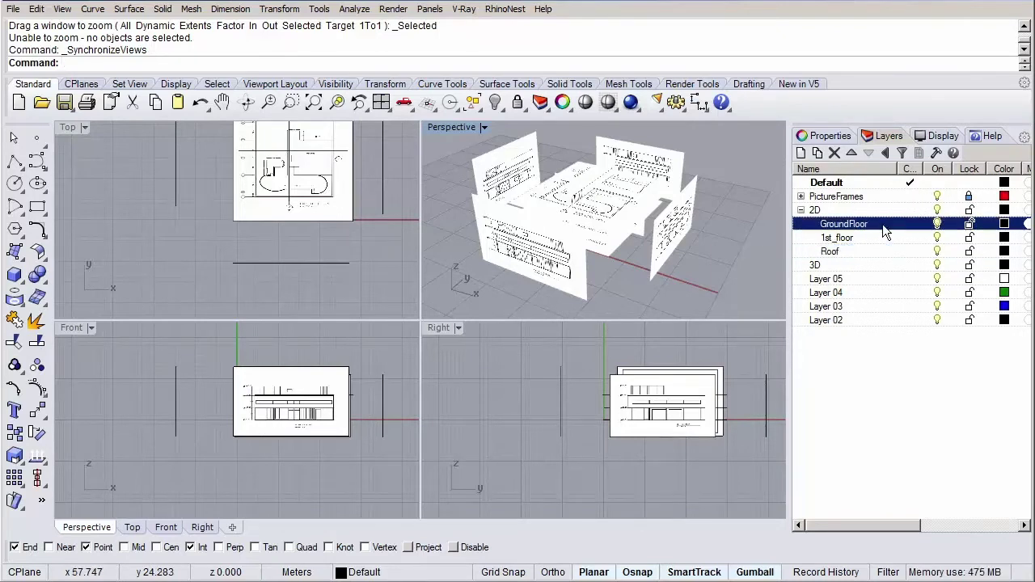
left_click(818, 154)
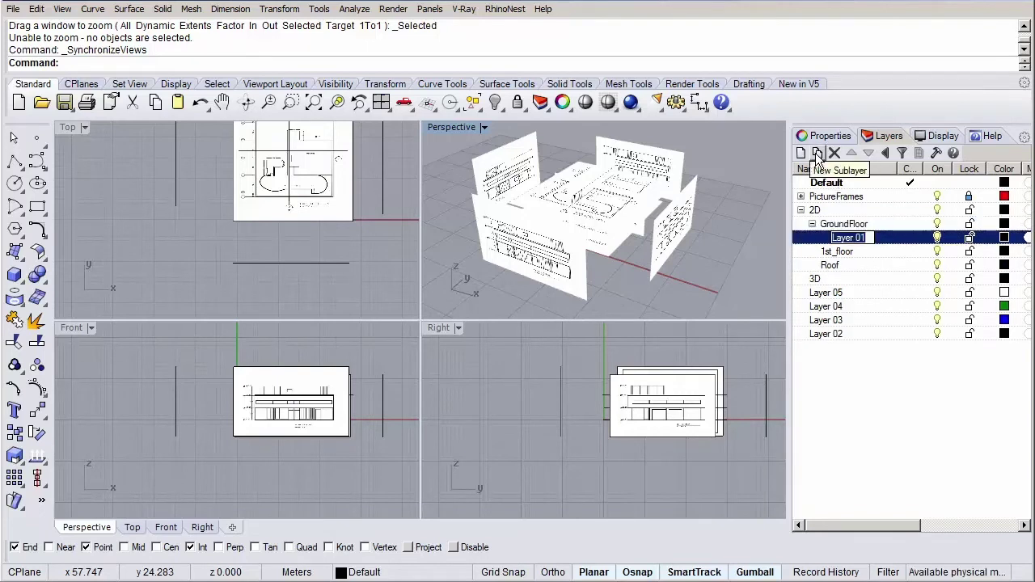
type("PrimaryWalls")
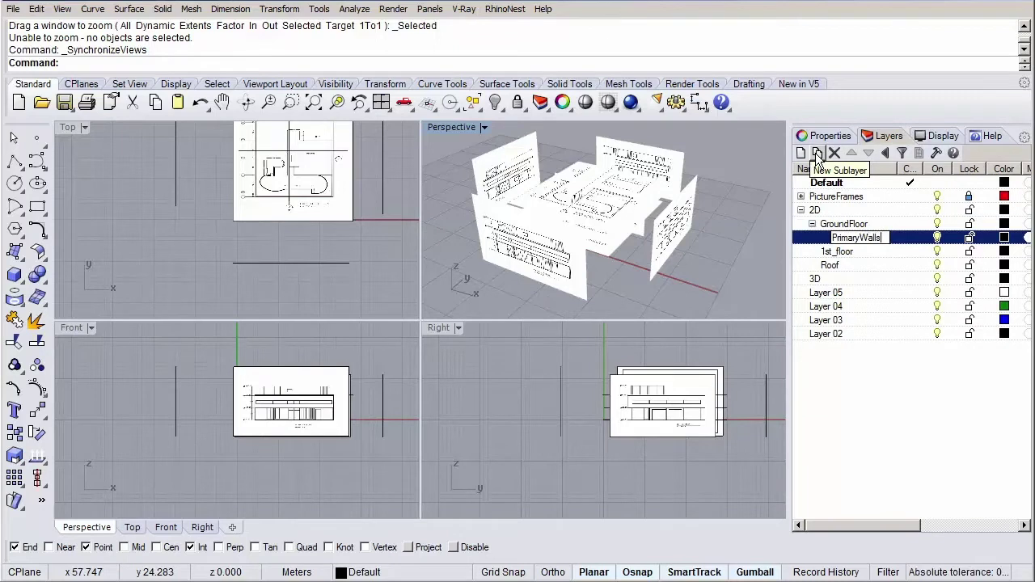
left_click(761, 239)
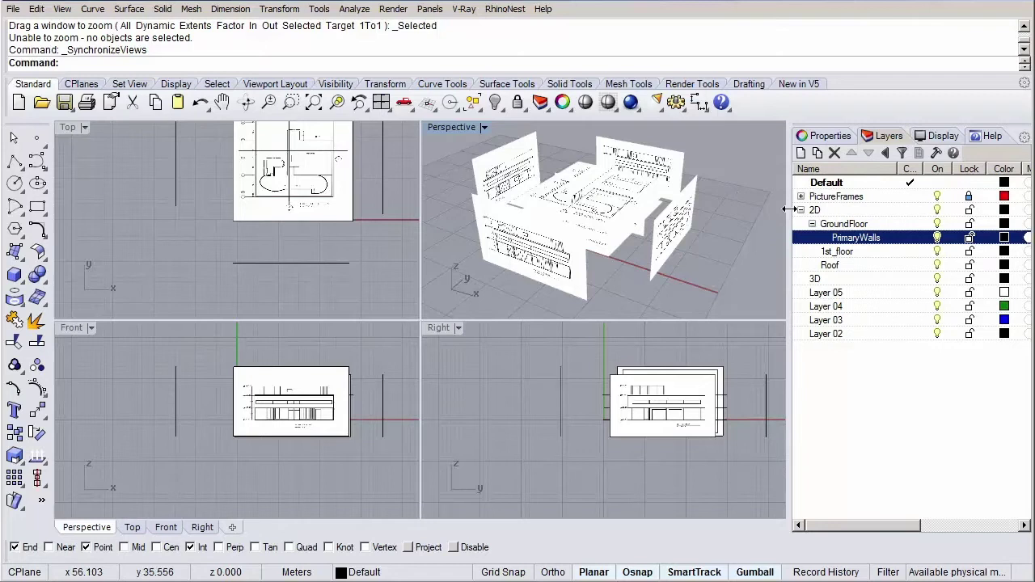
left_click(801, 155)
type("Se")
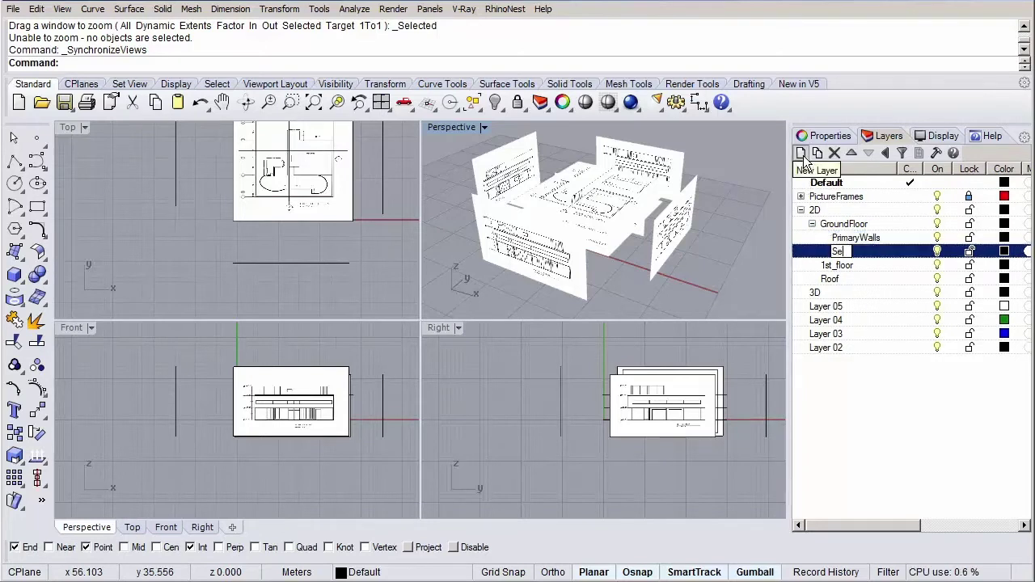
type("condaryWalls")
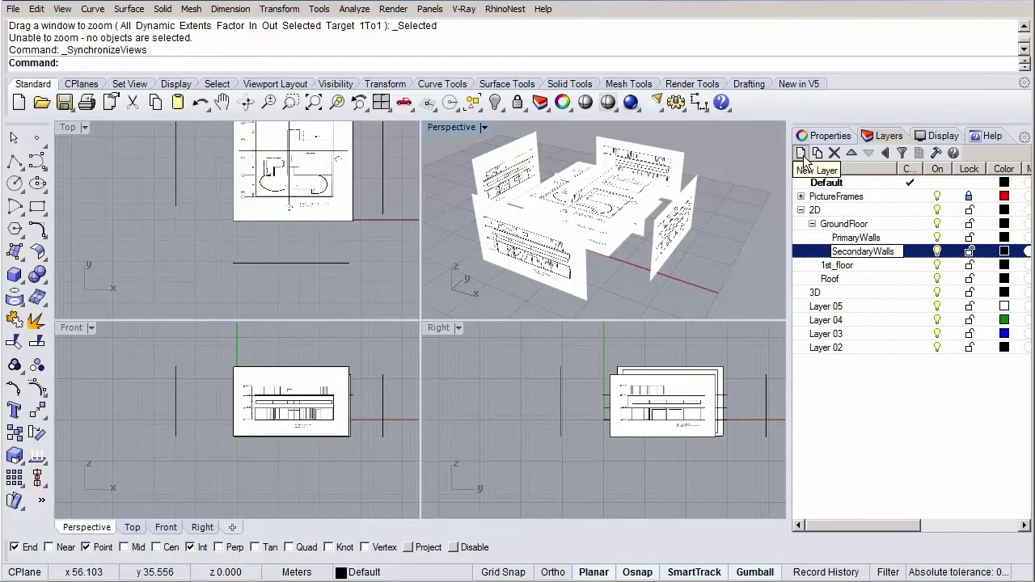
left_click(804, 160)
type("Column")
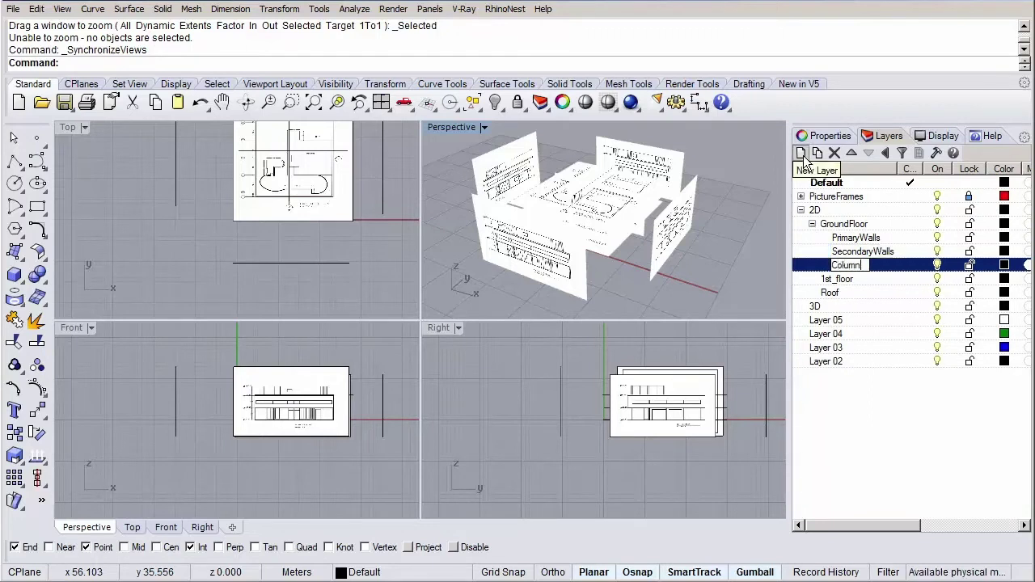
type("s")
left_click(804, 160)
Add the remaining GroundFloor sublayers: Floors, Ramp_Stairs, Windows, Doors and Objects.
type("Fl")
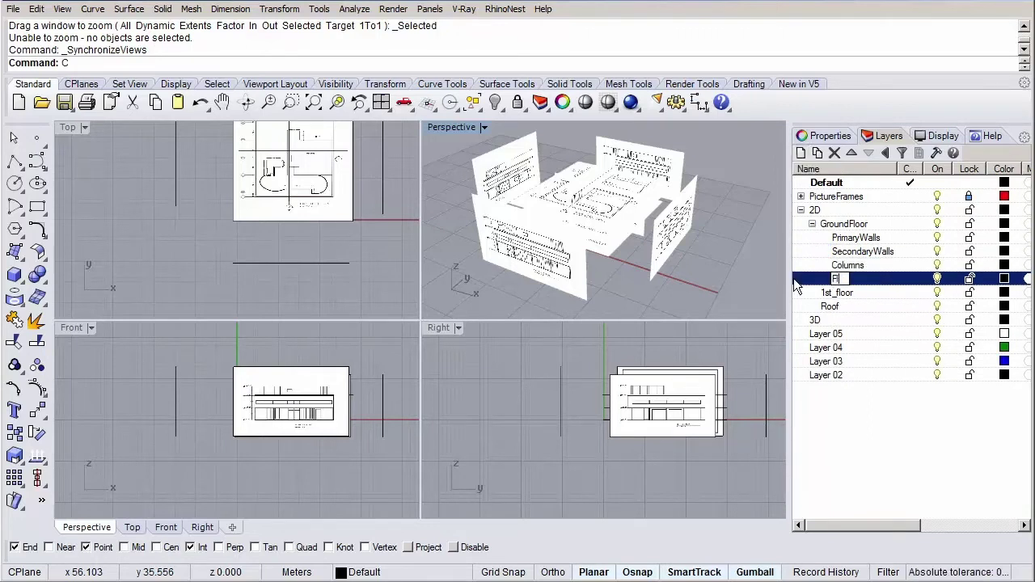
type("oors")
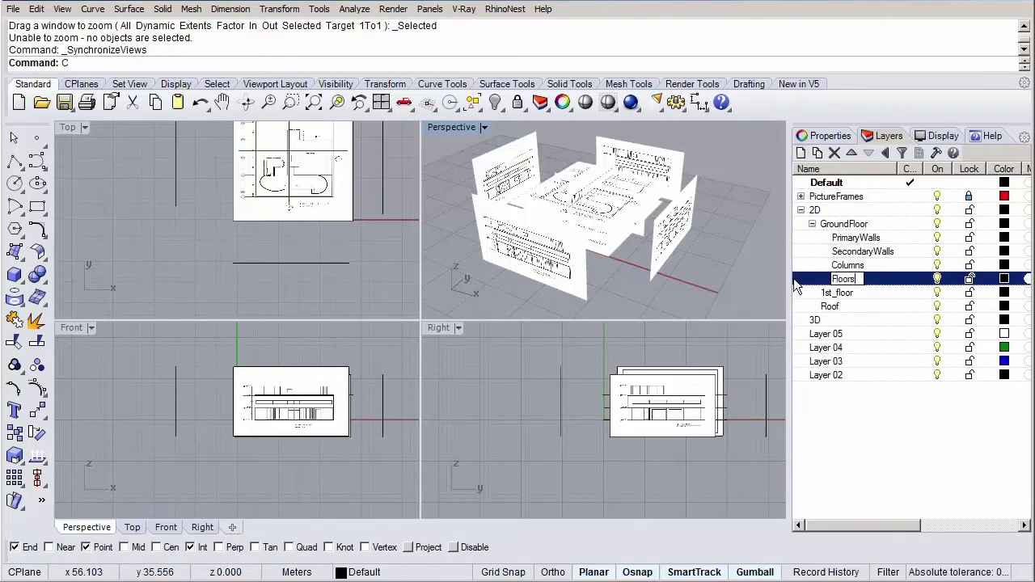
left_click(804, 159)
type("Ramp")
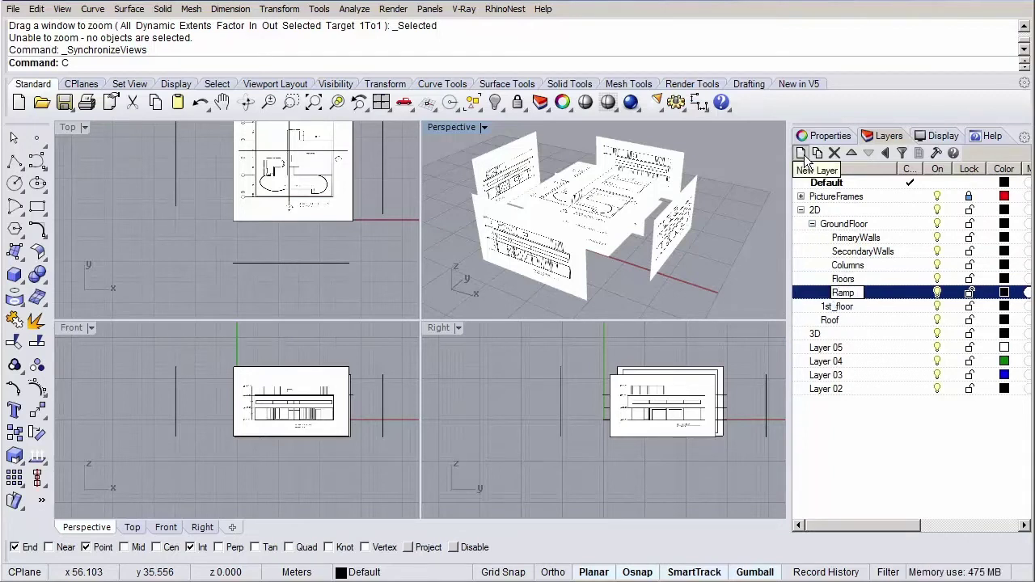
type("_Stairs")
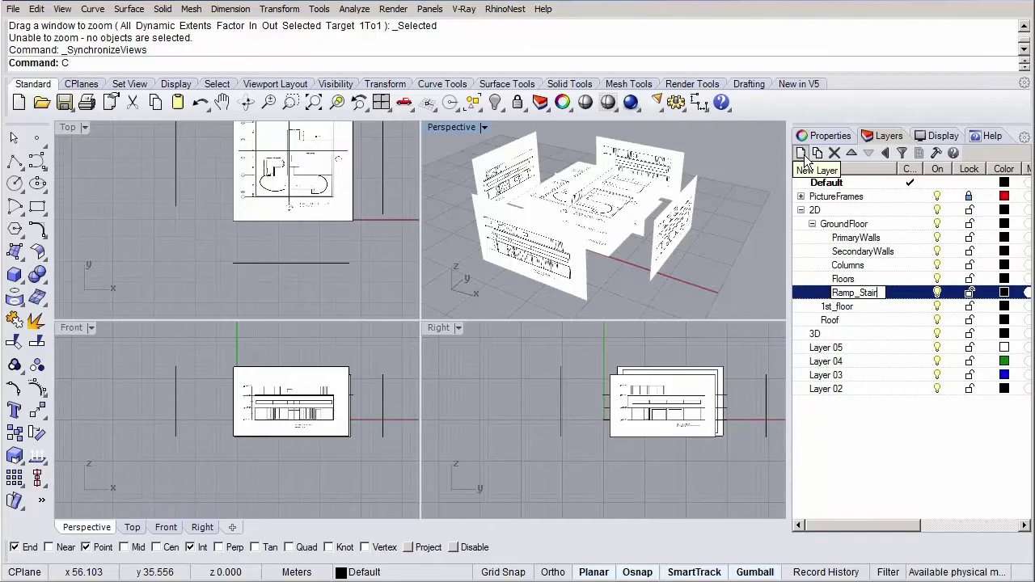
left_click(804, 160)
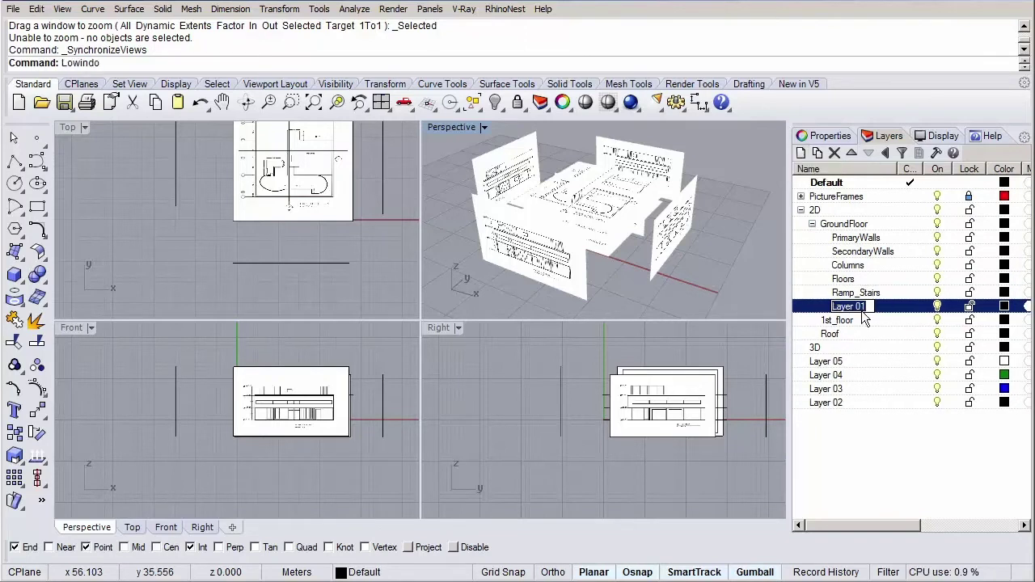
type("Windows")
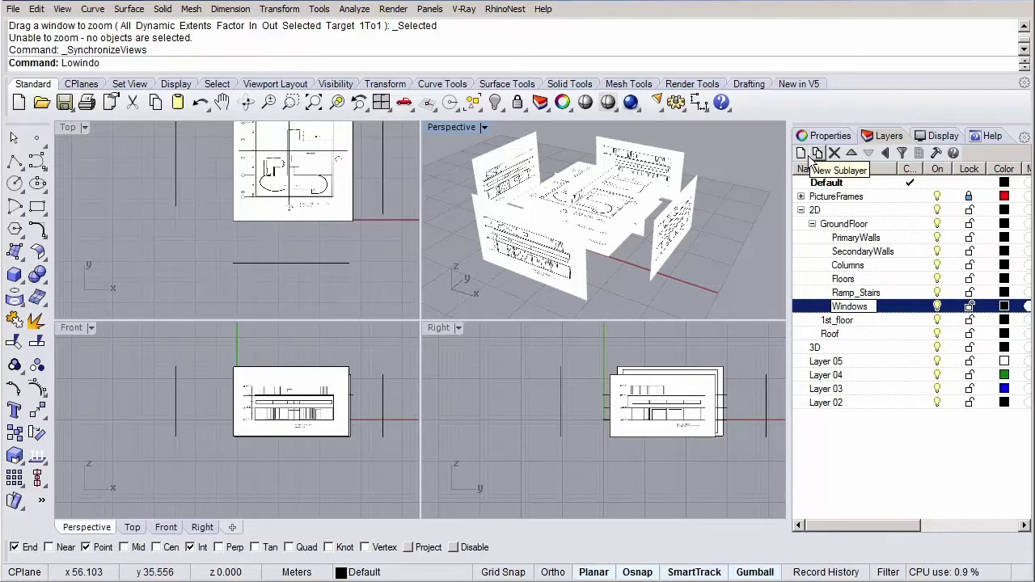
left_click(800, 154)
type("Doors")
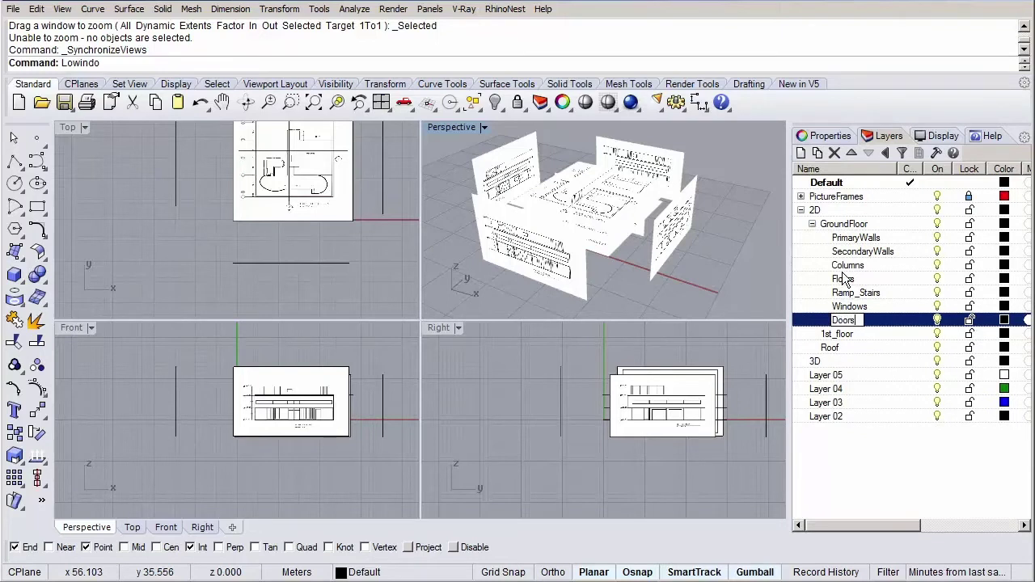
left_click(801, 154)
type("Objects")
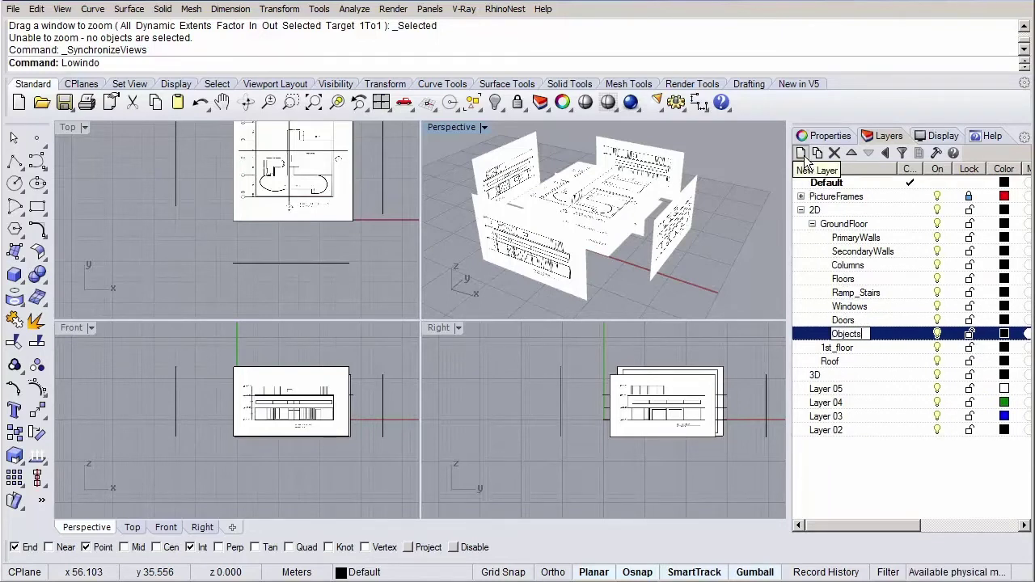
key("Return")
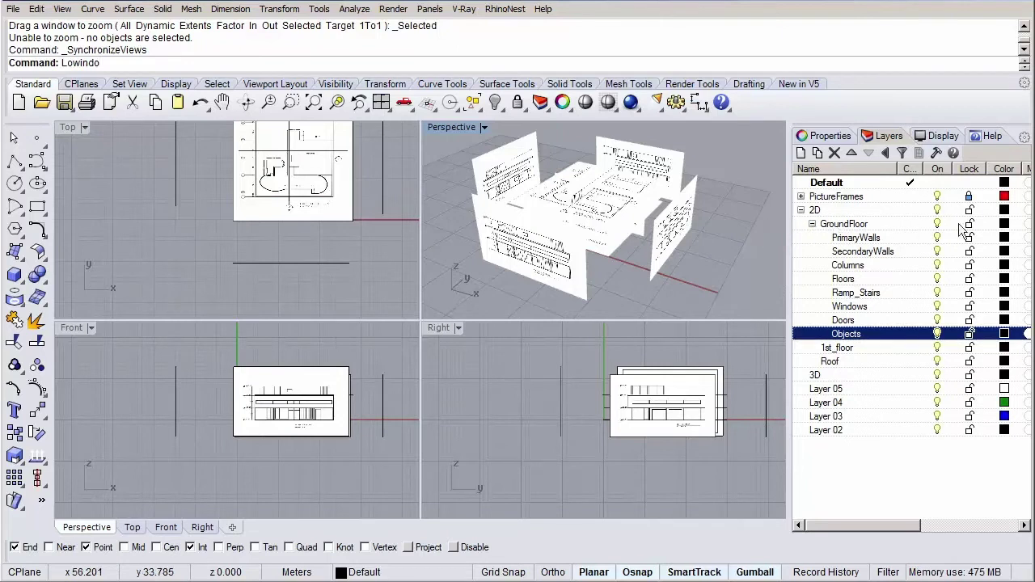
Set the PrimaryWalls layer colour to red.
left_click(1004, 239)
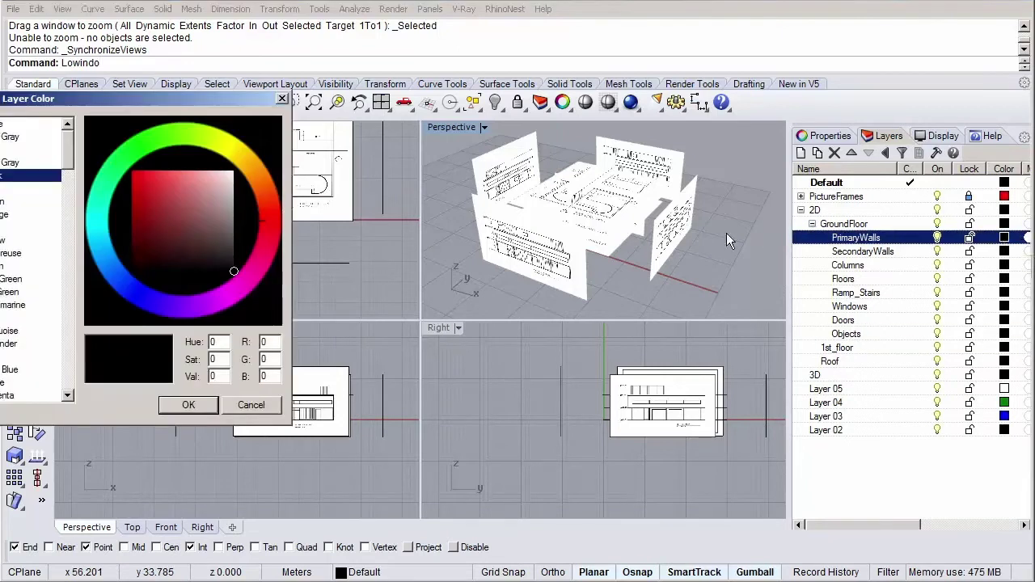
left_click_drag(237, 100, 440, 131)
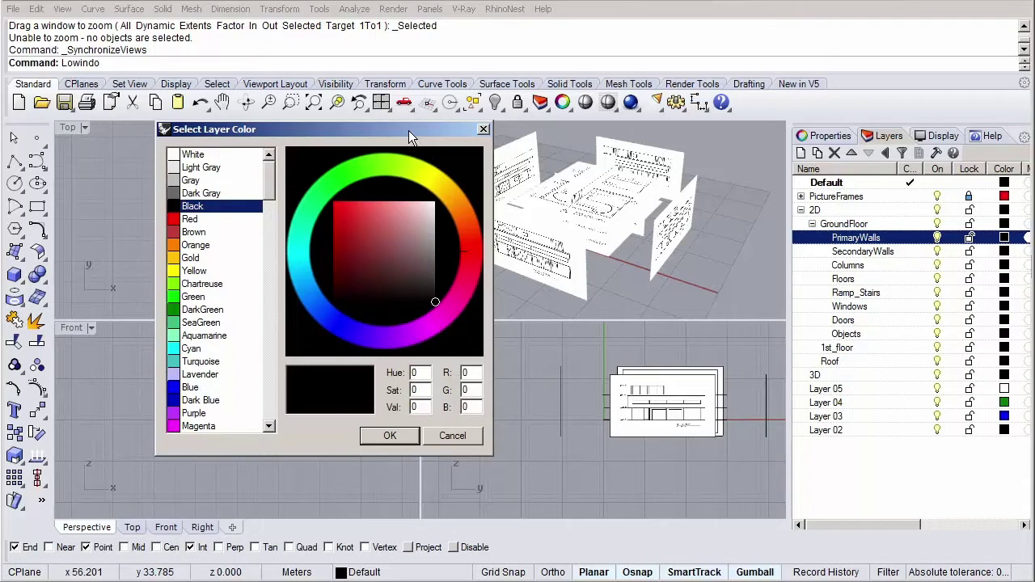
left_click(202, 220)
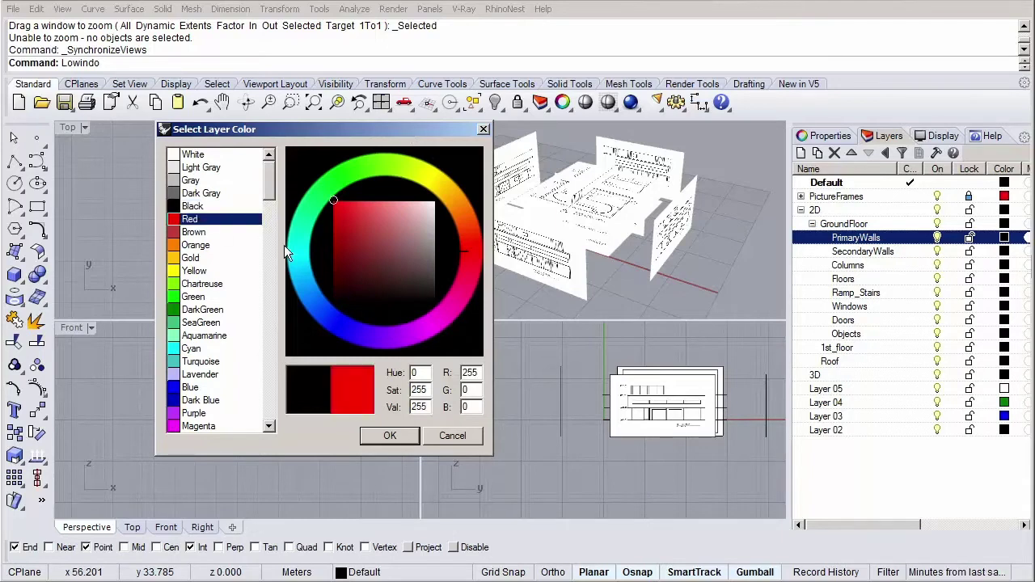
left_click(390, 435)
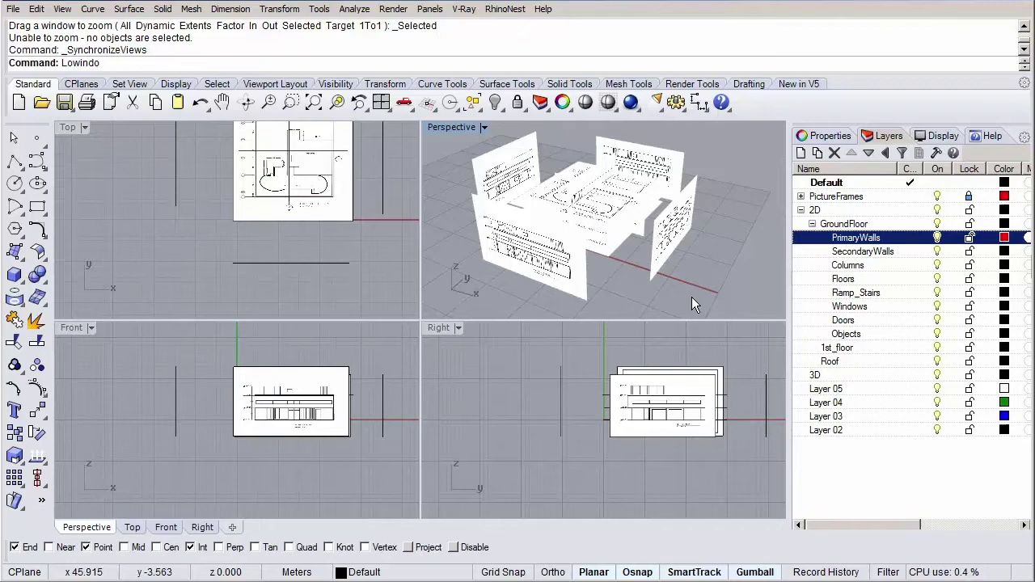
Colour SecondaryWalls brown, Columns blue and Ramp_Stairs dark green.
left_click(1005, 252)
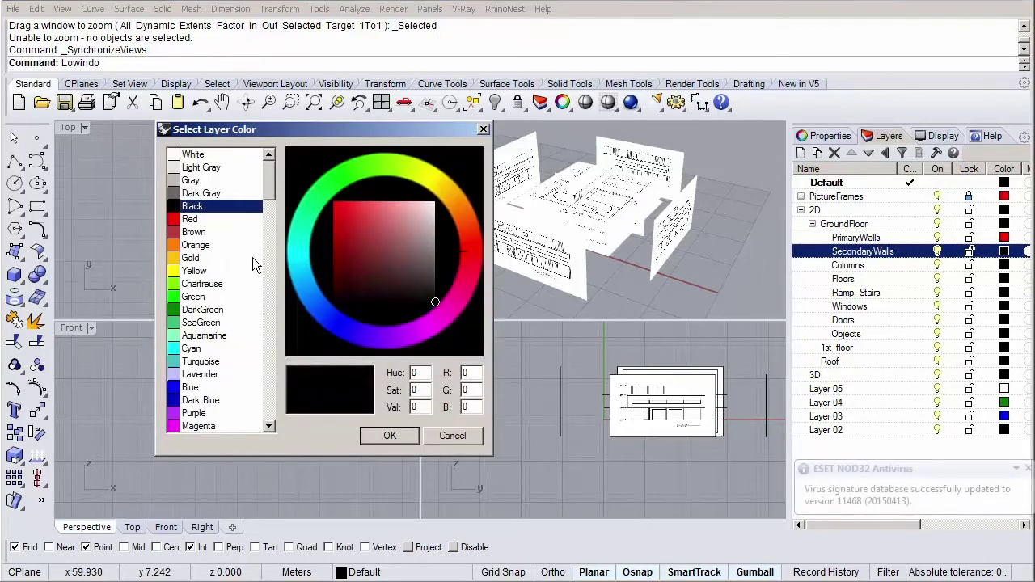
left_click(206, 233)
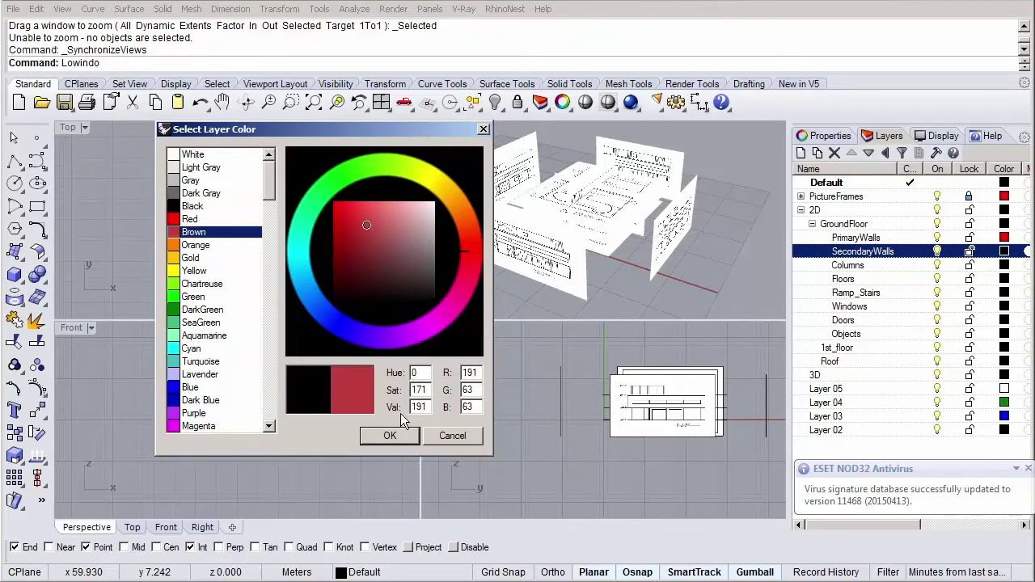
left_click(391, 437)
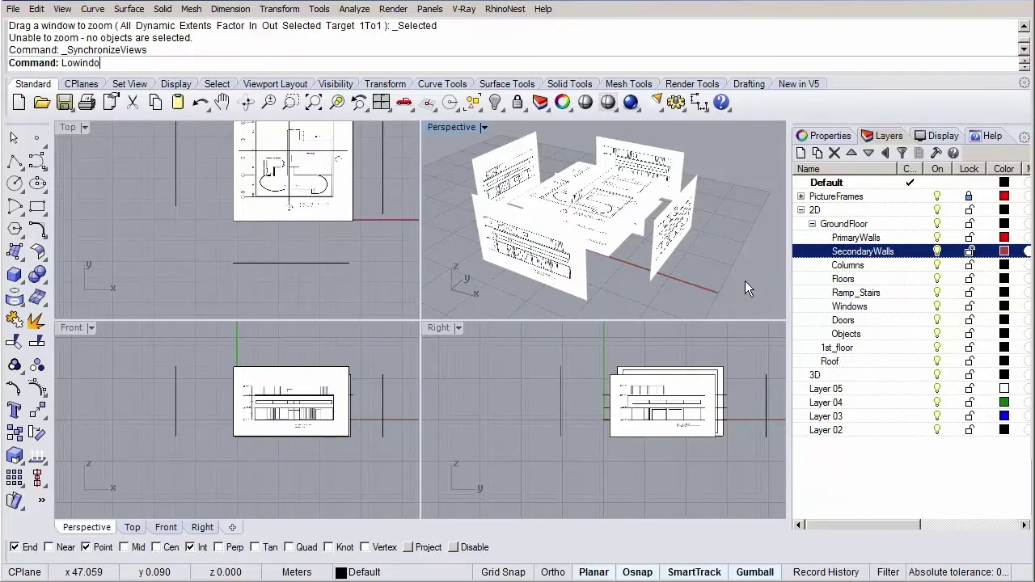
left_click(1004, 267)
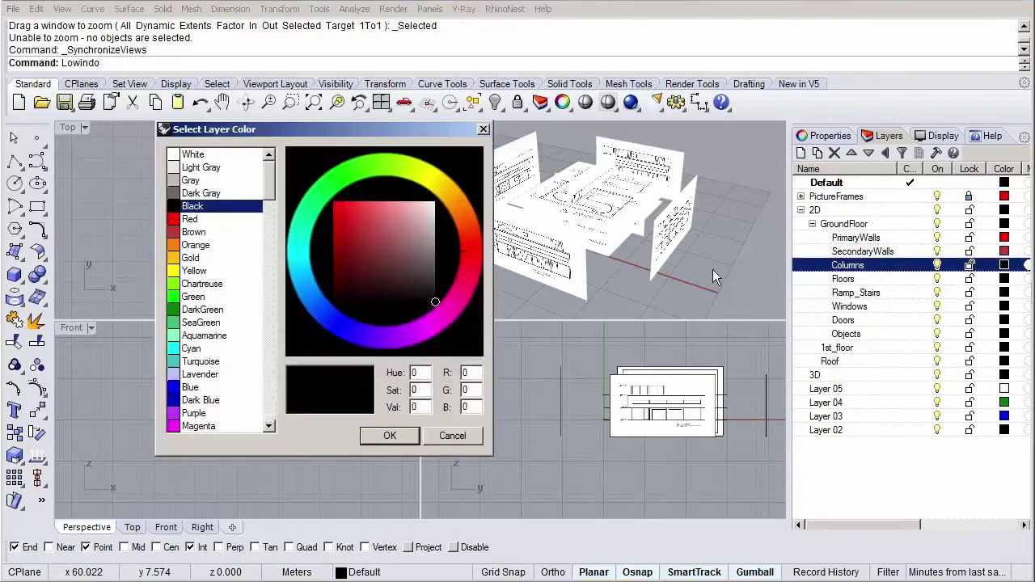
left_click(211, 389)
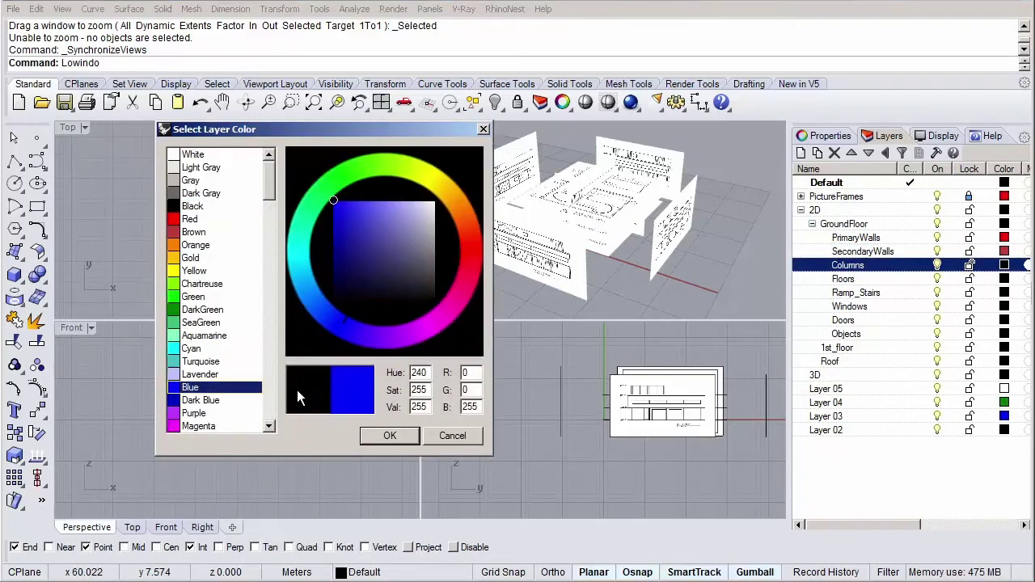
left_click(390, 437)
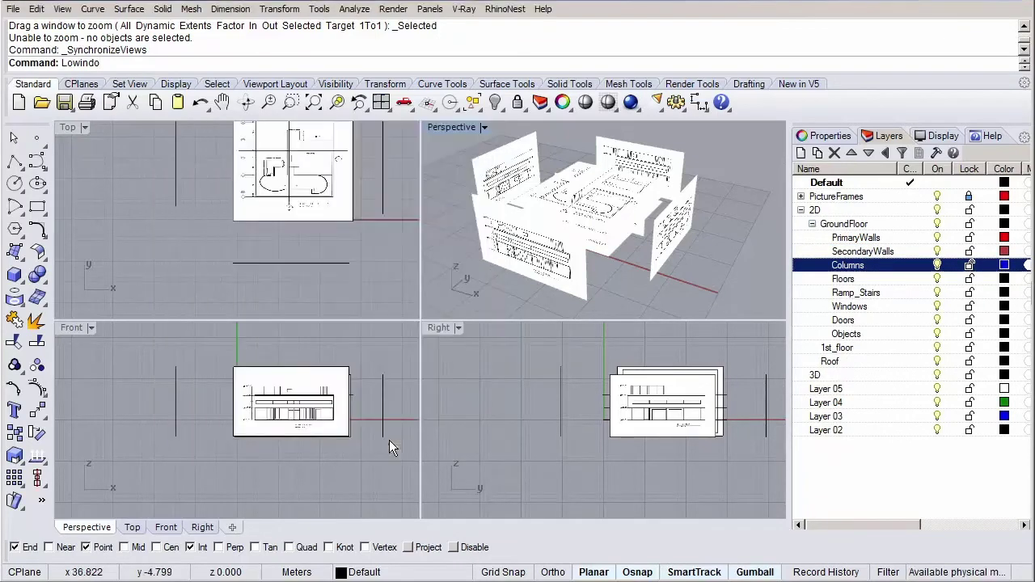
left_click(1005, 294)
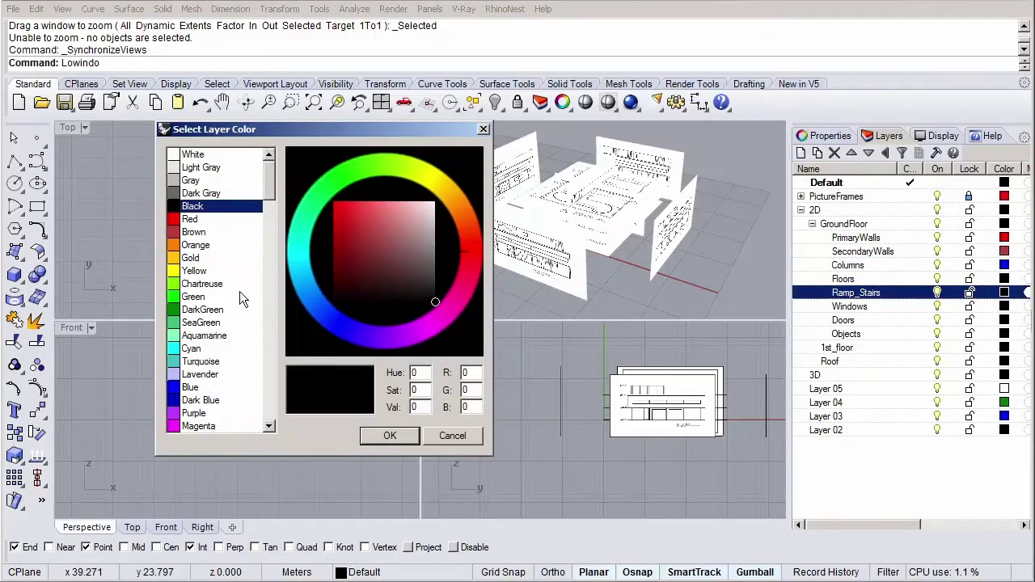
left_click(206, 310)
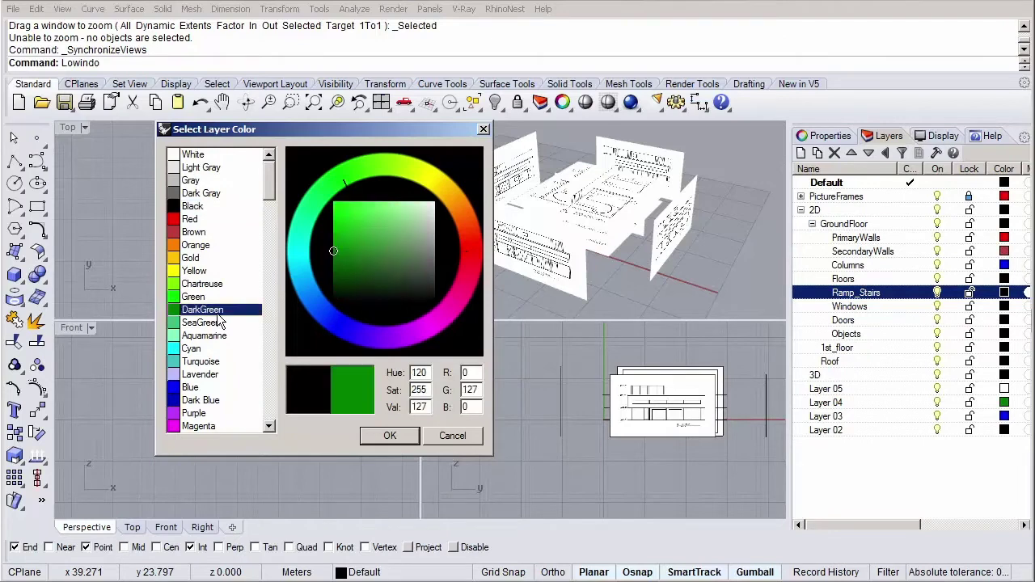
left_click(389, 436)
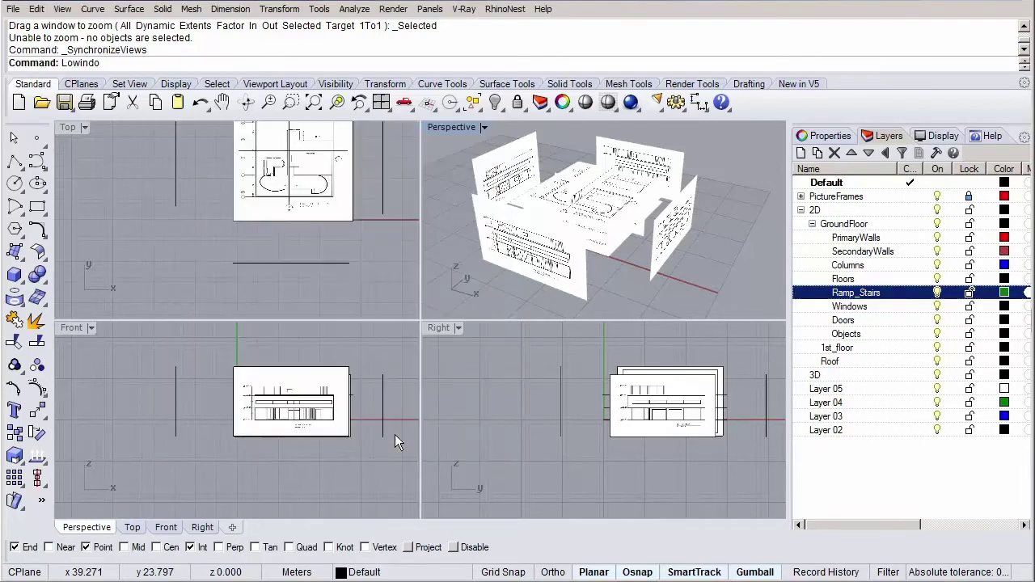
Colour Windows cyan, Doors lavender and Objects gray.
left_click(1004, 308)
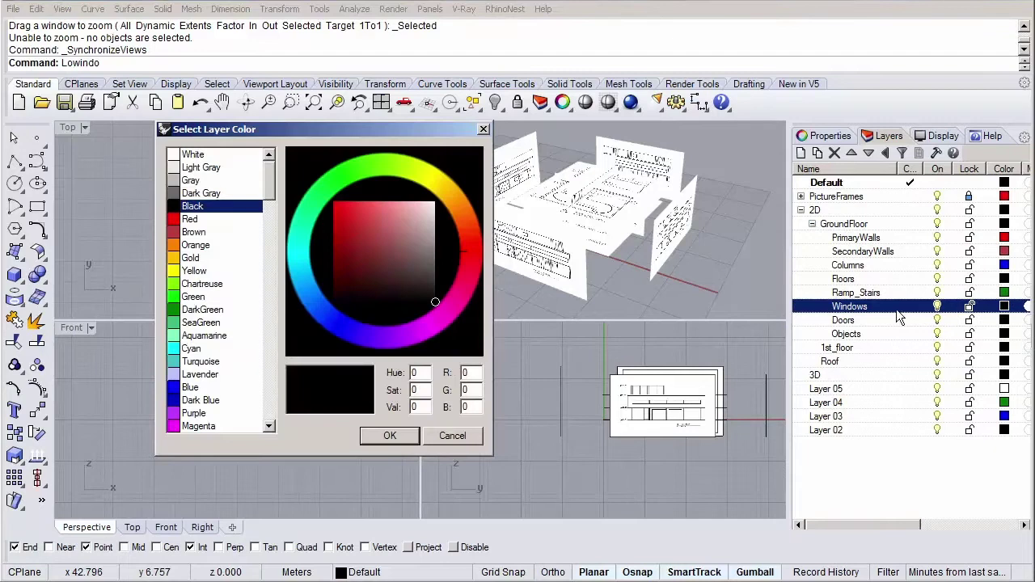
left_click(212, 349)
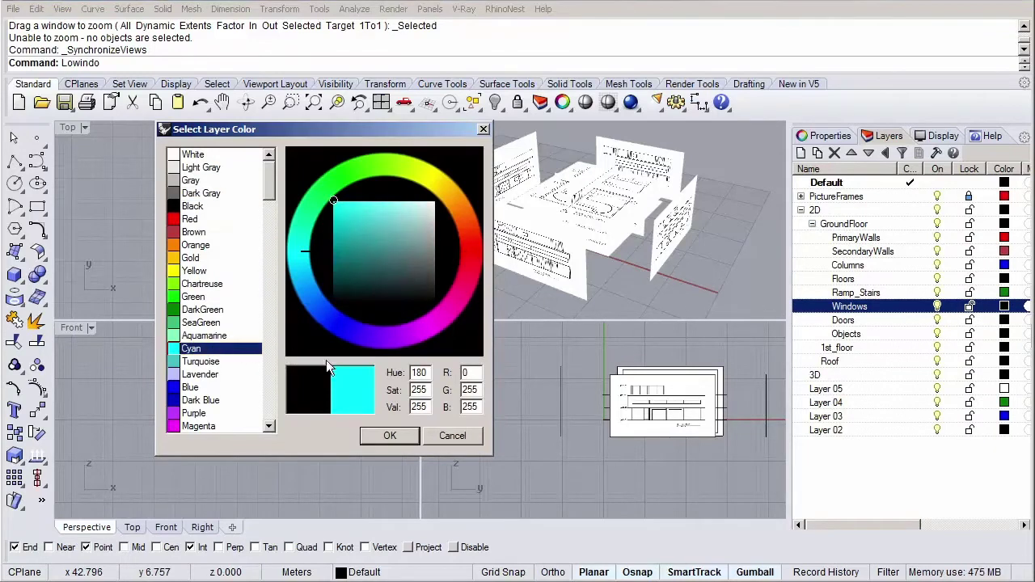
left_click(390, 438)
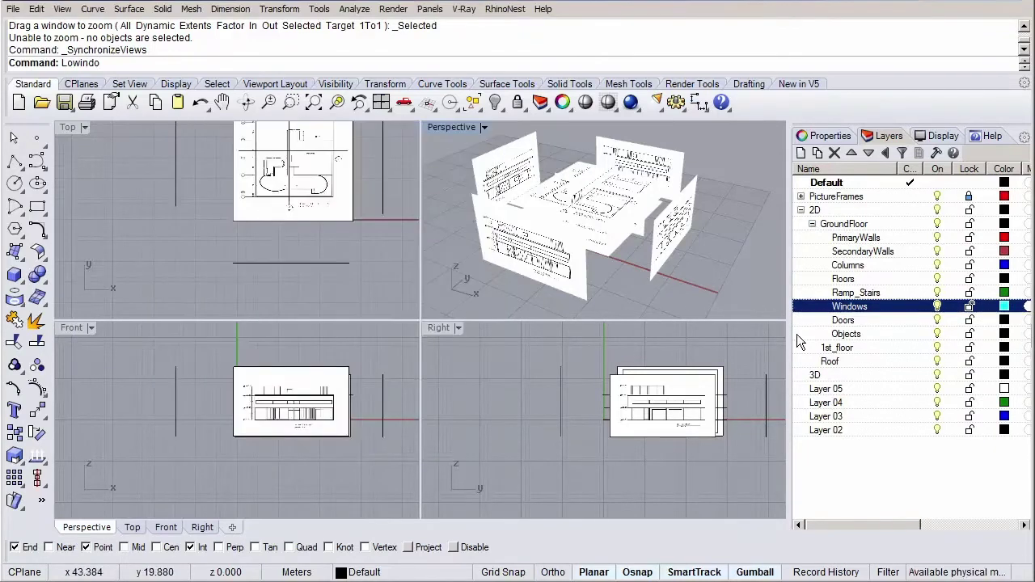
left_click(1003, 320)
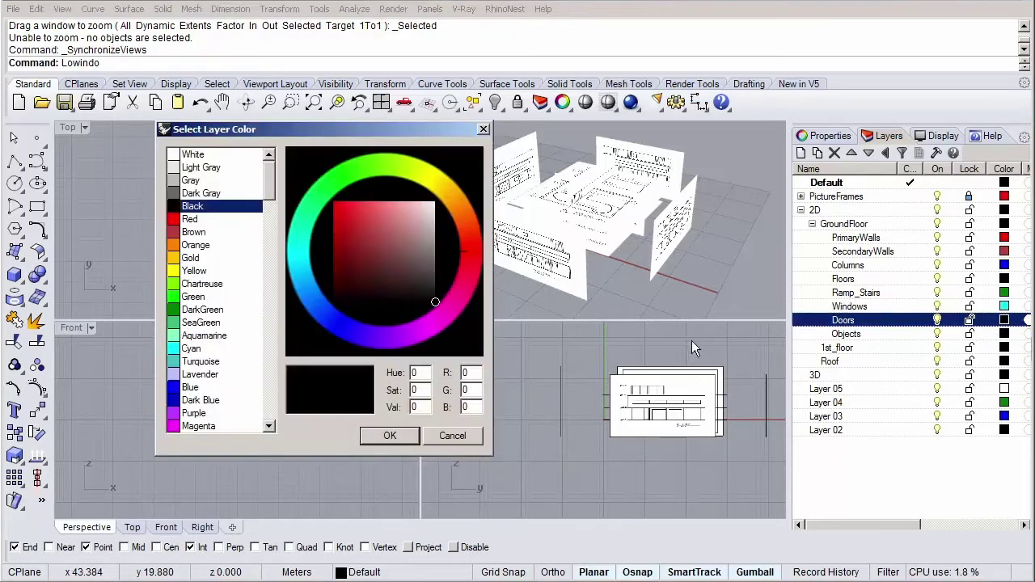
left_click(231, 373)
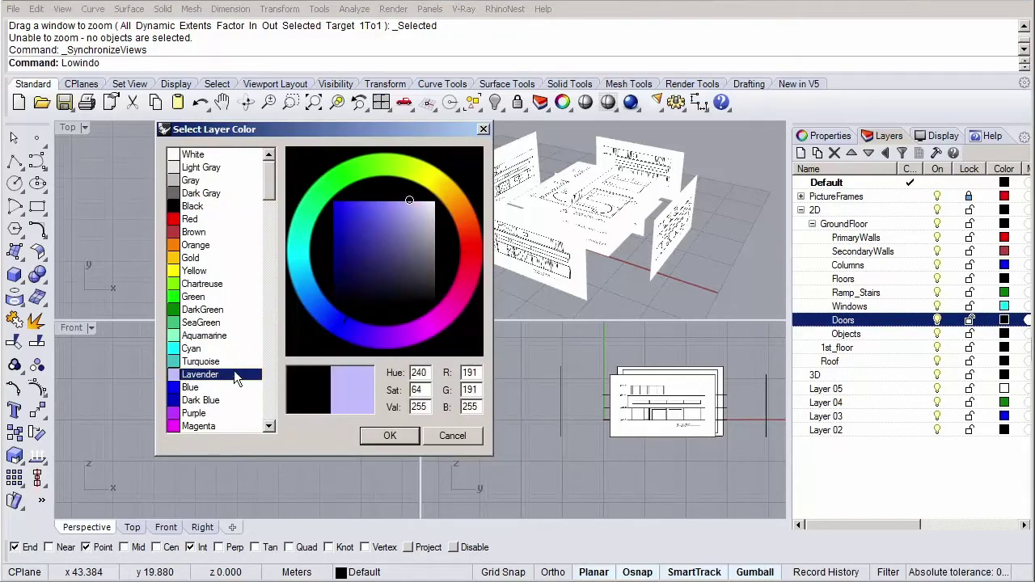
left_click(398, 440)
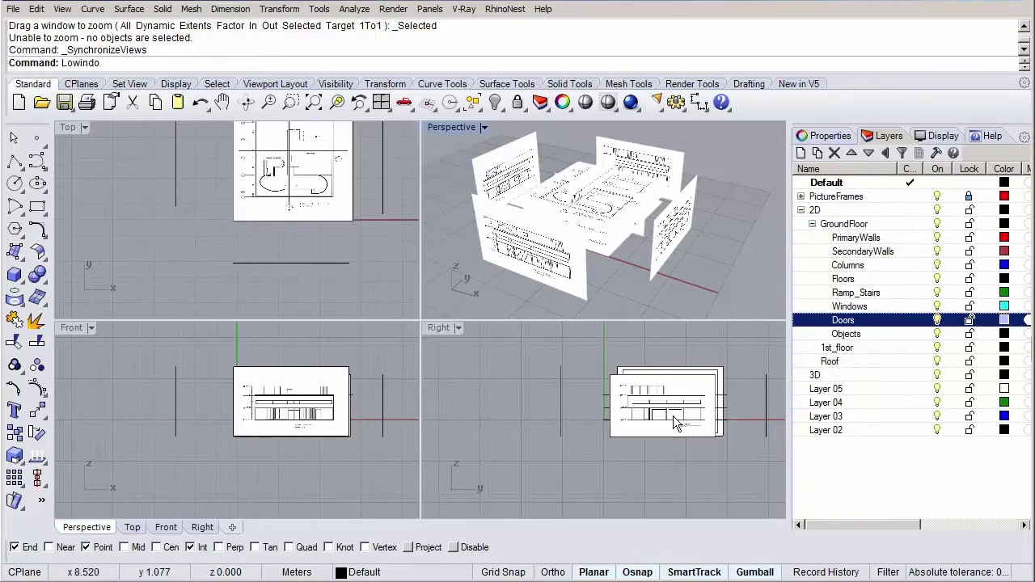
left_click(1005, 334)
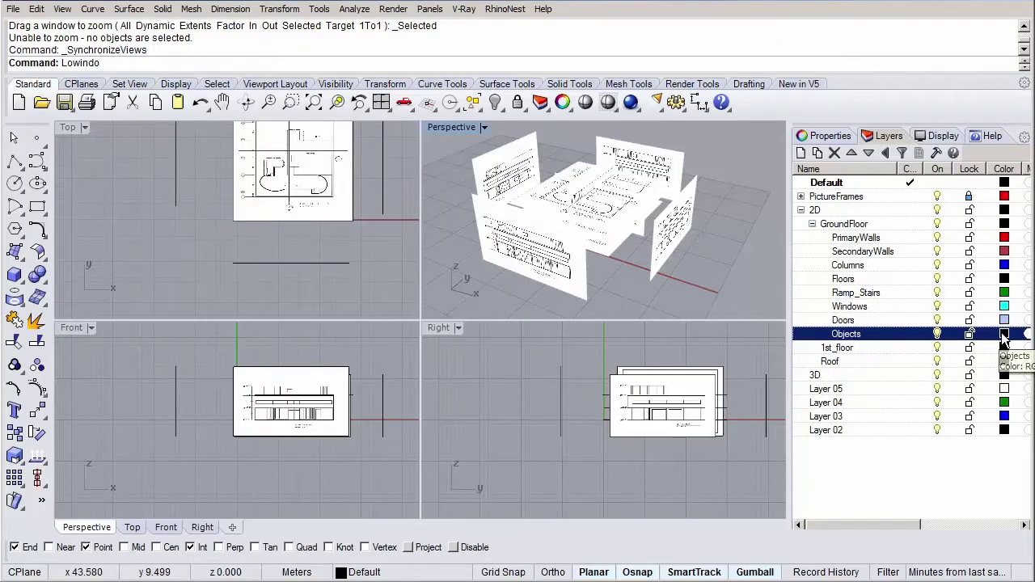
left_click(214, 181)
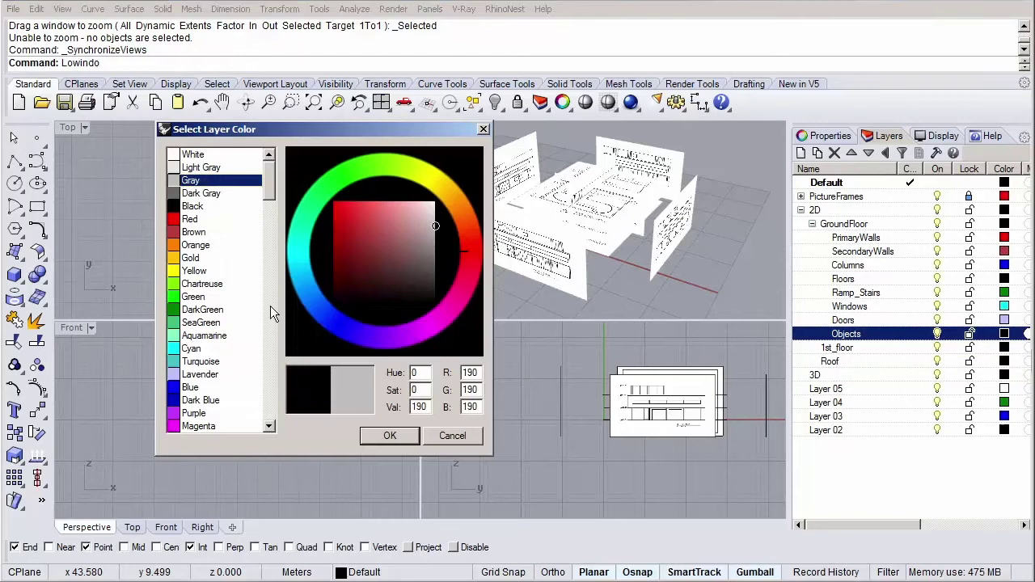
left_click(387, 437)
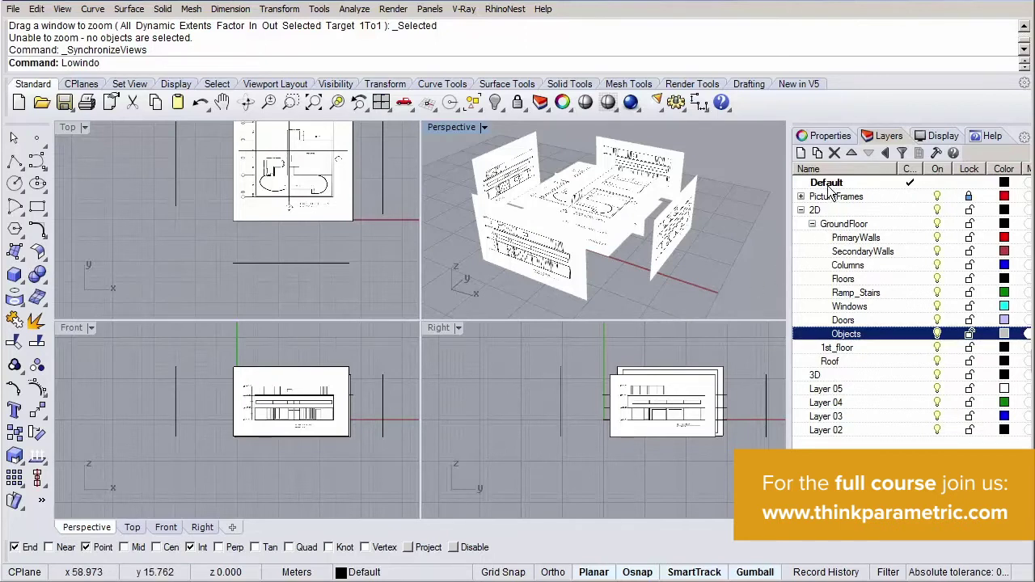
Collapse the 2D group and create a new yellow layer named Grid below Default.
left_click(801, 210)
left_click(836, 185)
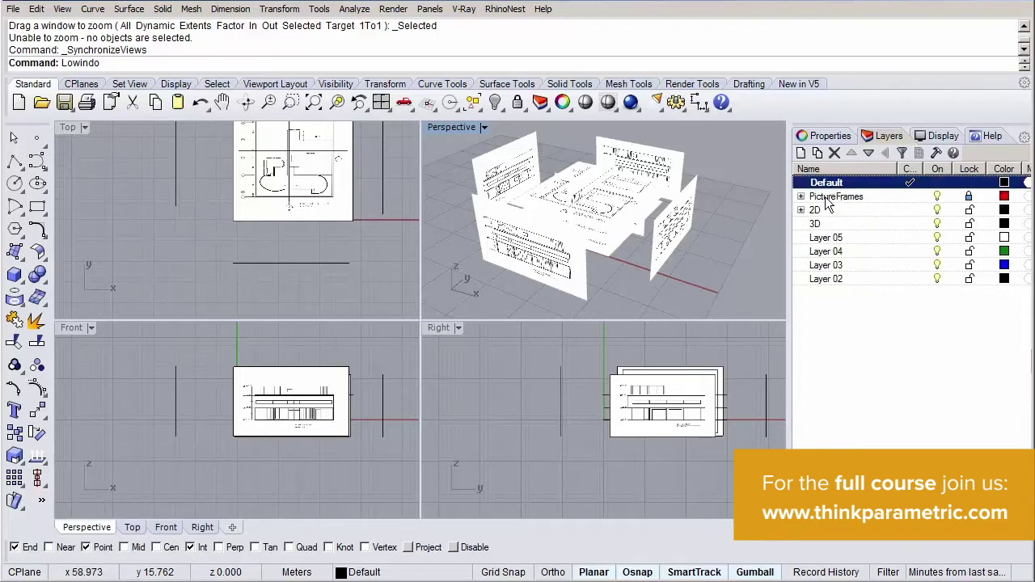
left_click(801, 153)
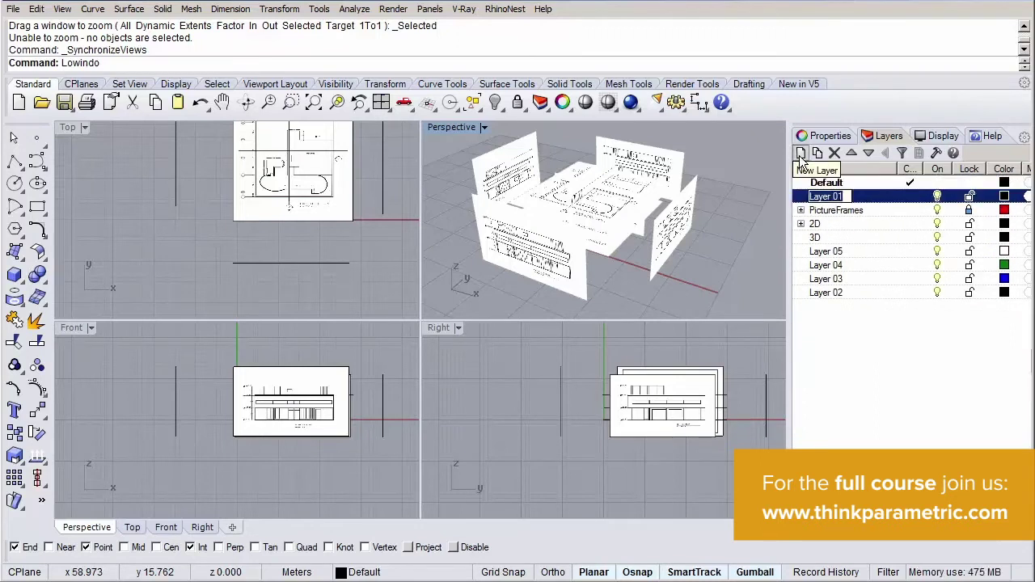
type("Grid")
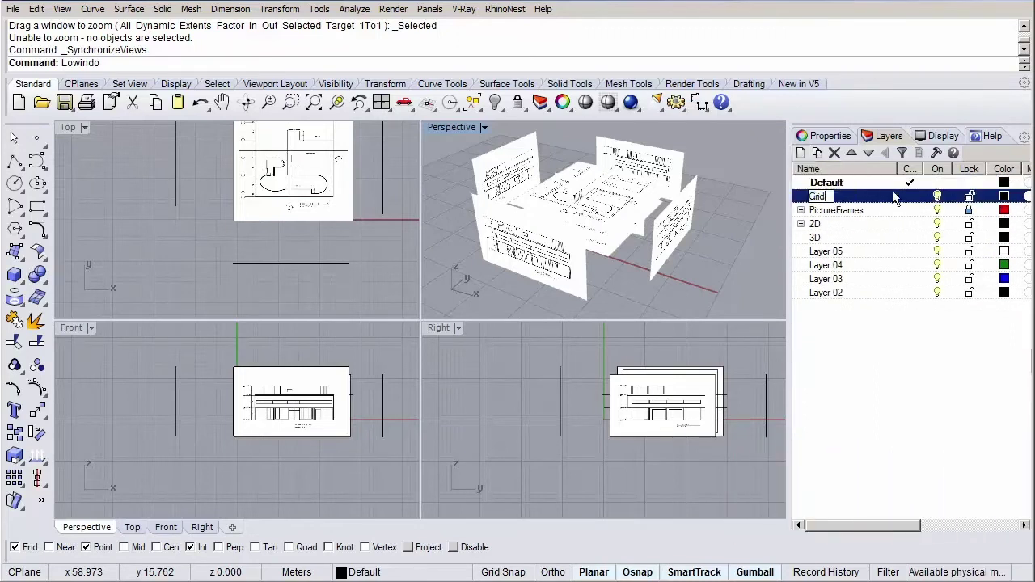
left_click(1005, 196)
left_click(203, 273)
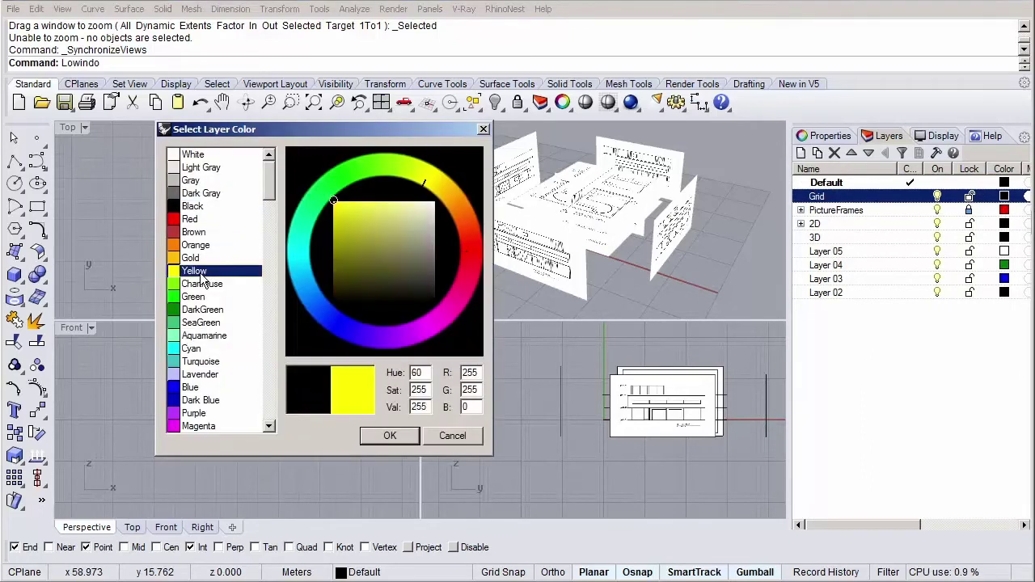
left_click(390, 436)
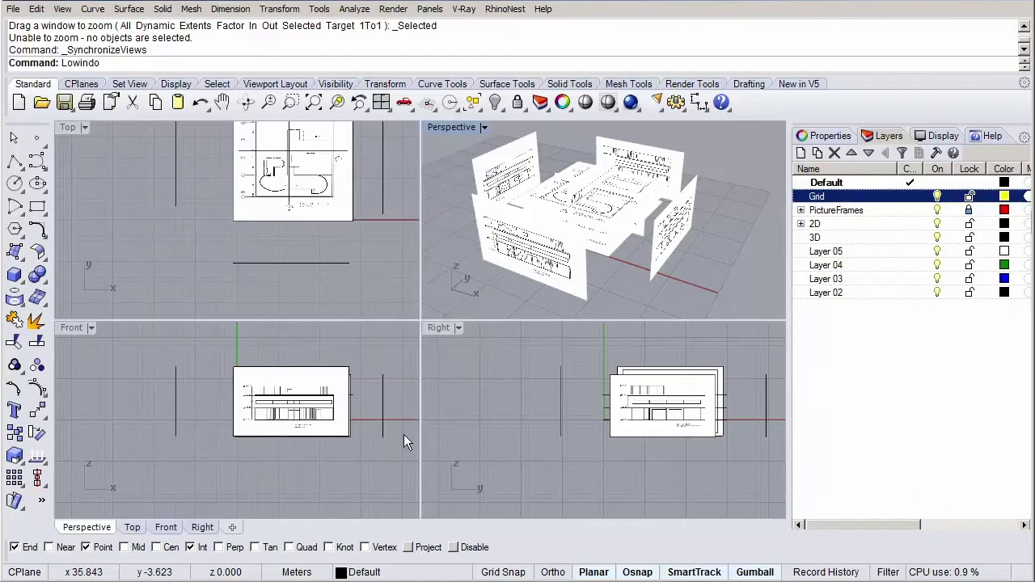
Turn off the PictureFrames sublayers 1st_Floor through Elevation_right, then collapse PictureFrames.
left_click(800, 211)
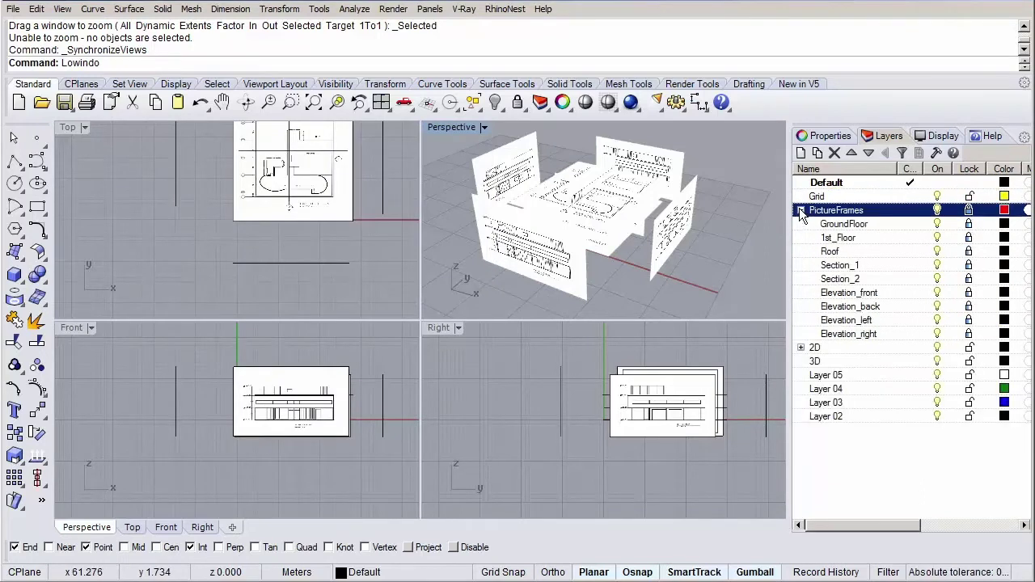
left_click(838, 239)
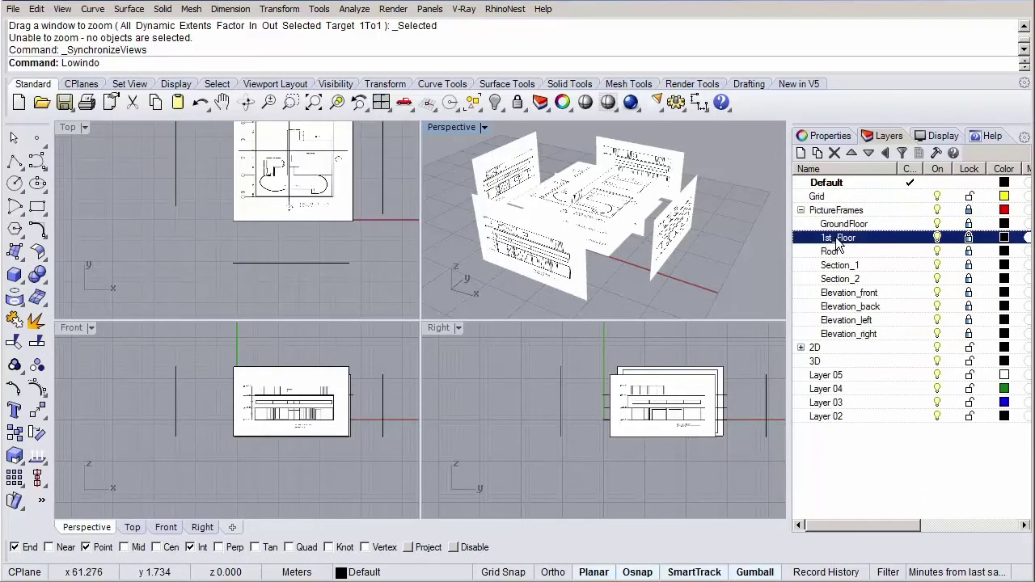
left_click(851, 337, "shift")
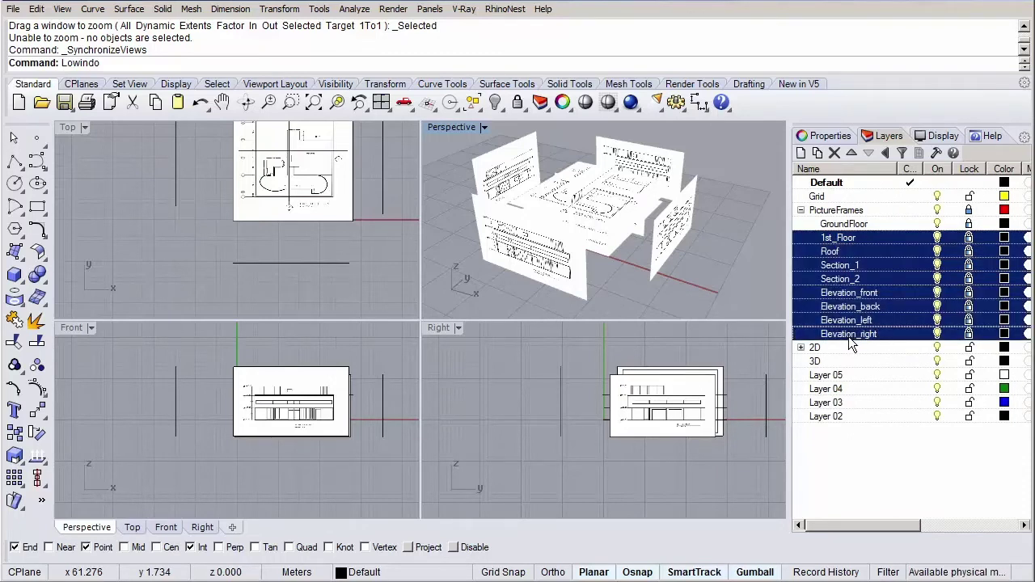
left_click(938, 238)
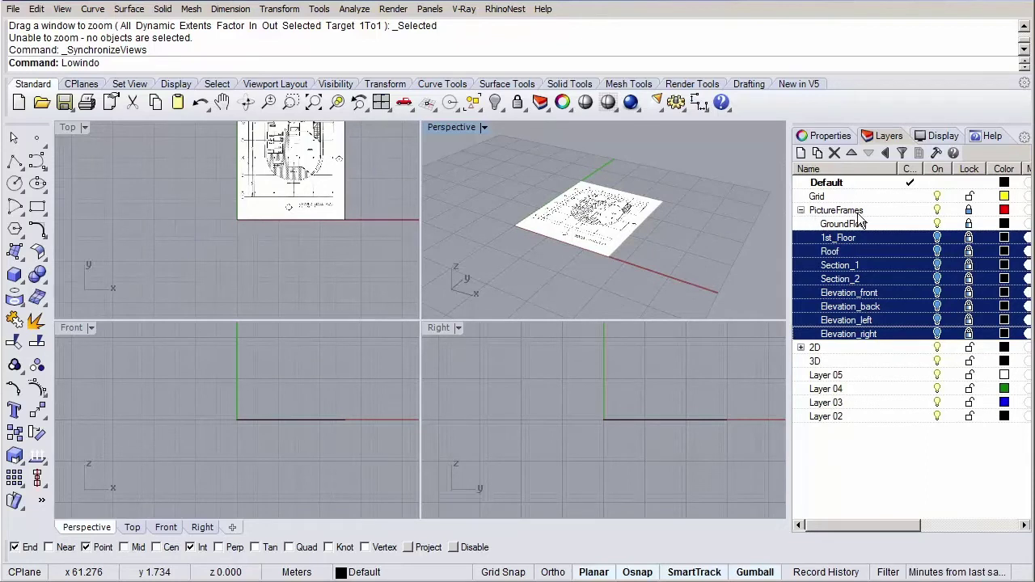
left_click(801, 210)
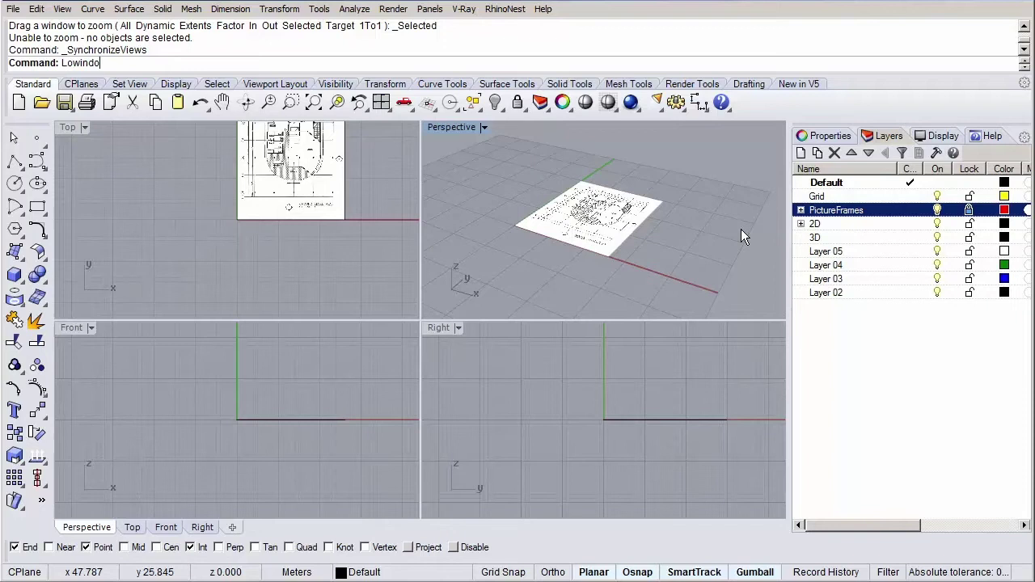
Make Grid the current layer and maximize the Top viewport.
left_click(917, 198)
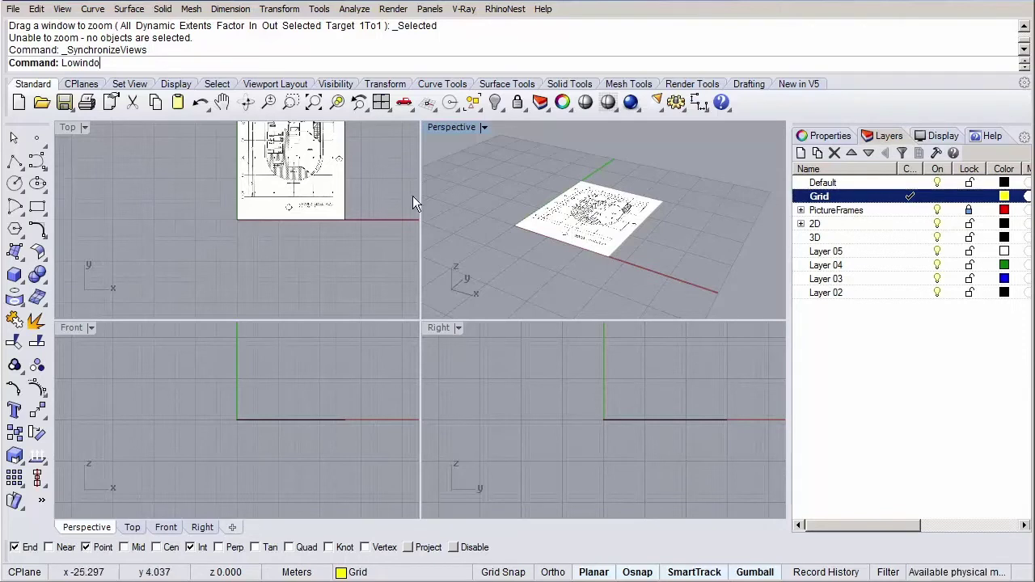
double_click(68, 128)
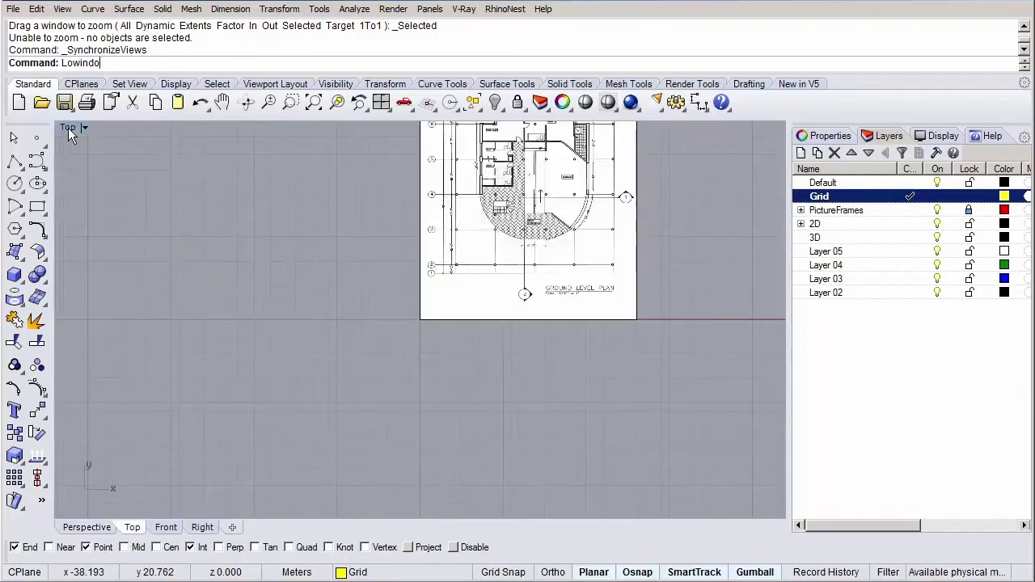
key("Escape")
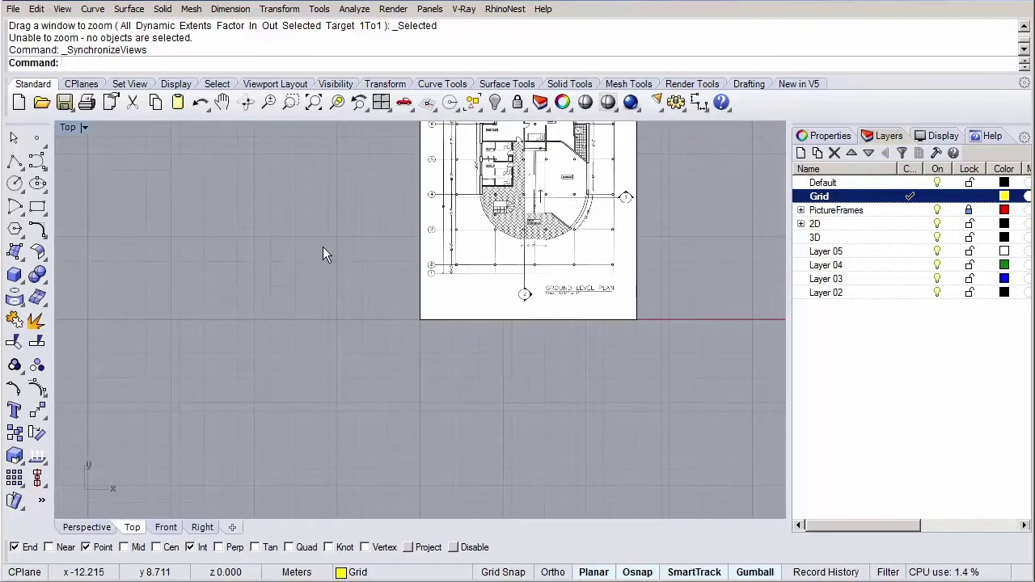
Start a Line at axis 2's left column marker with Ortho turned on.
scroll(320, 344, "up", 3)
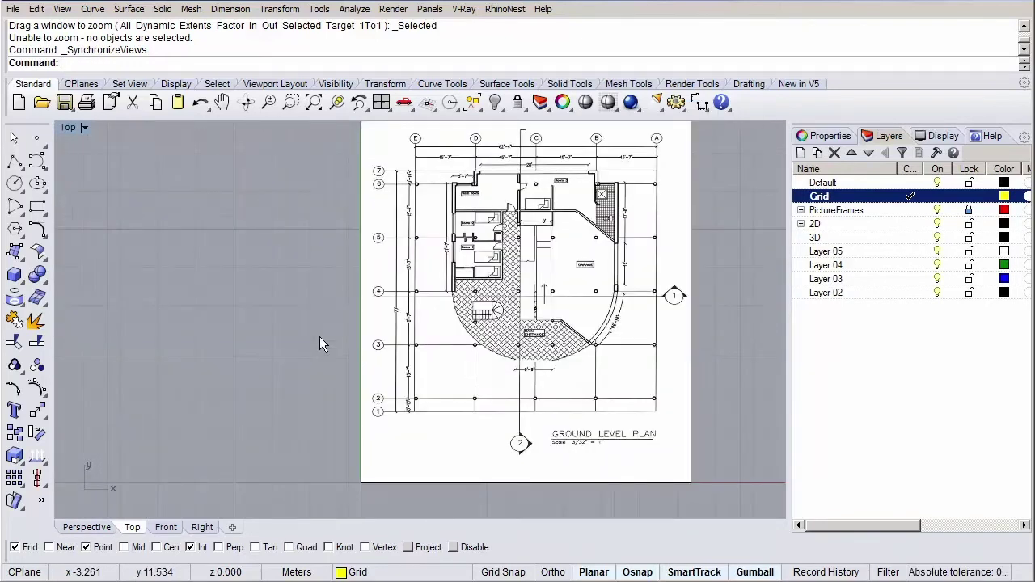
type("Line")
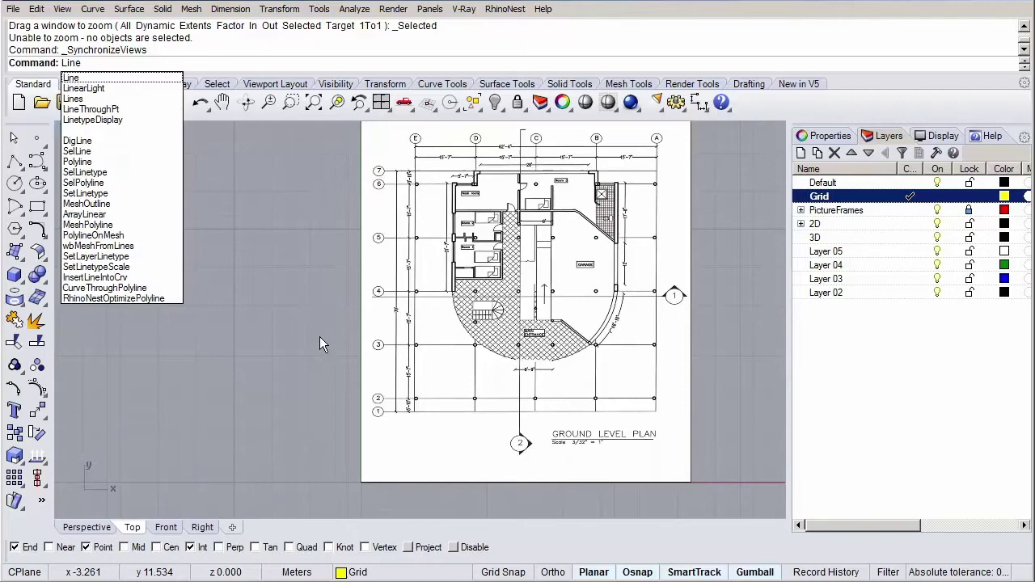
key("Return")
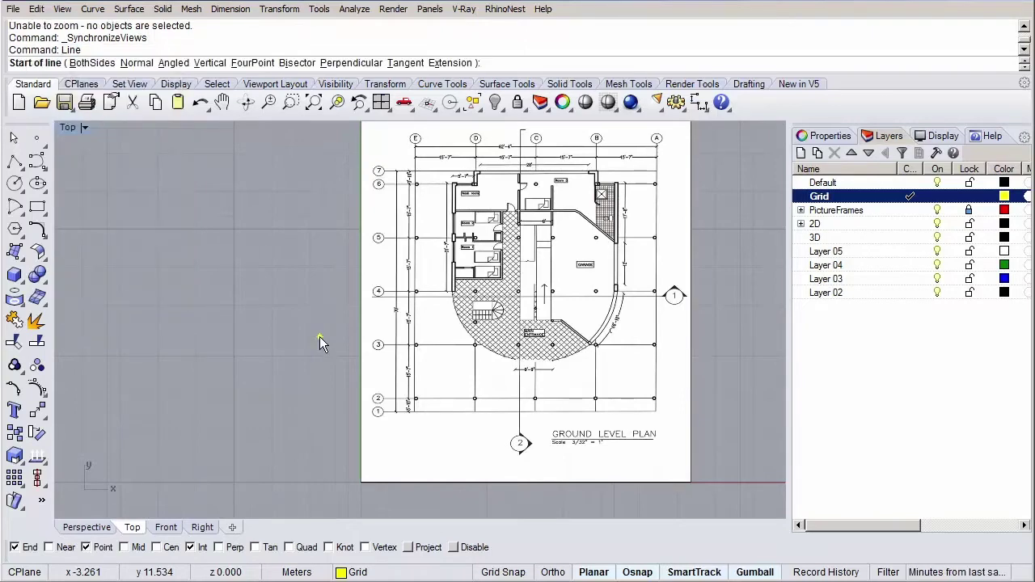
scroll(462, 409, "up", 6)
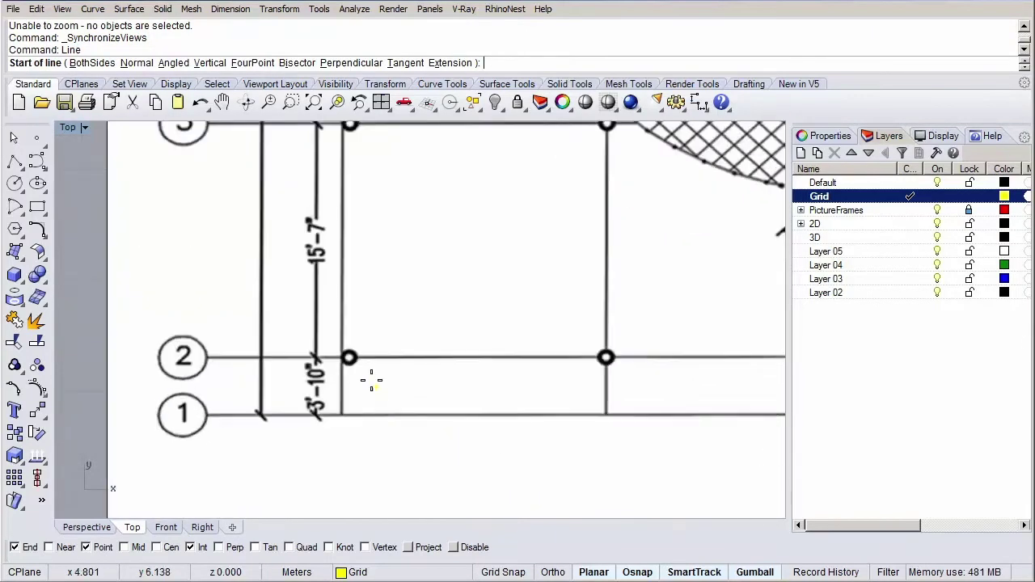
scroll(371, 381, "up", 5)
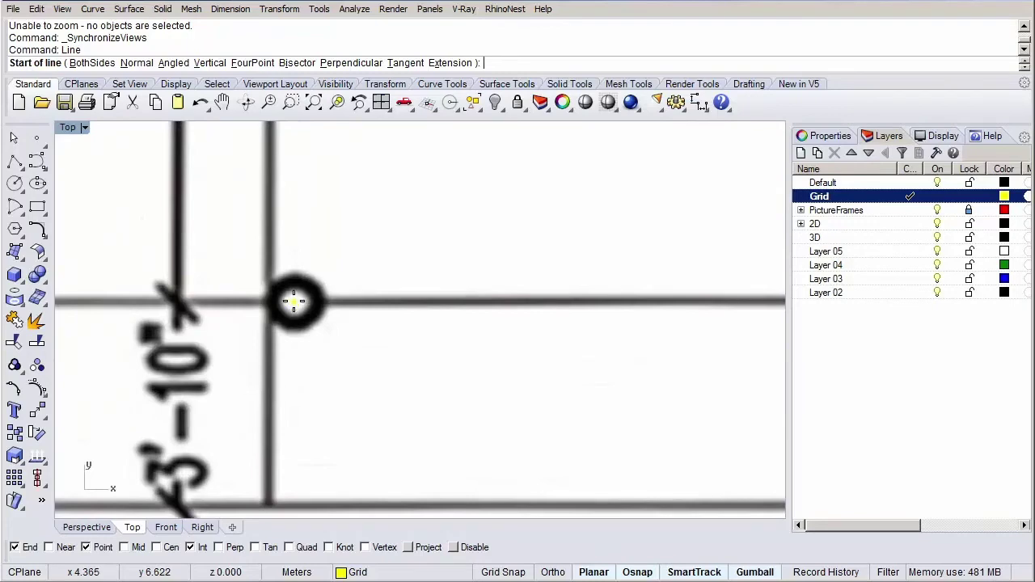
left_click(294, 302)
scroll(294, 304, "down", 4)
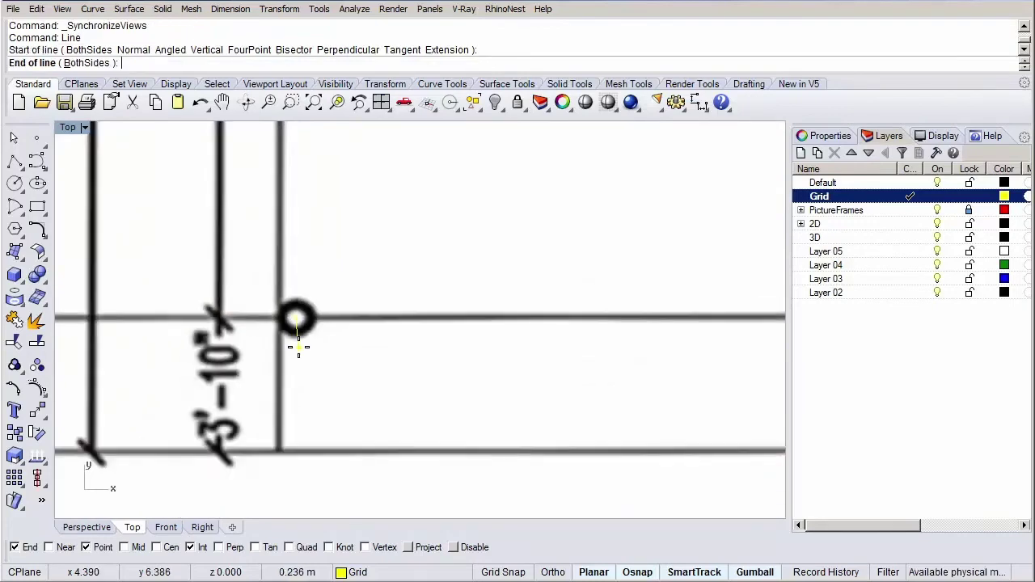
scroll(298, 346, "down", 4)
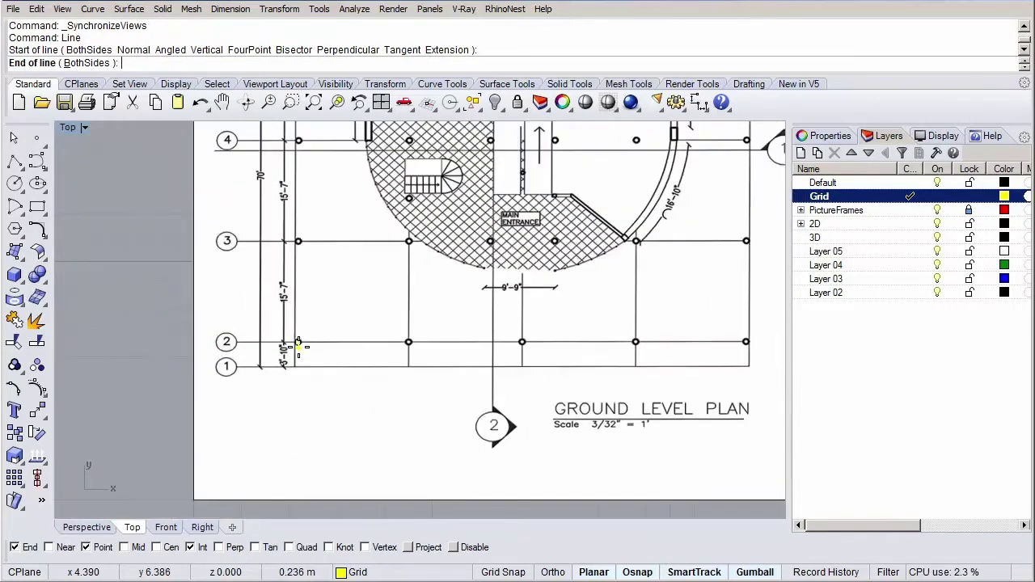
key("F8")
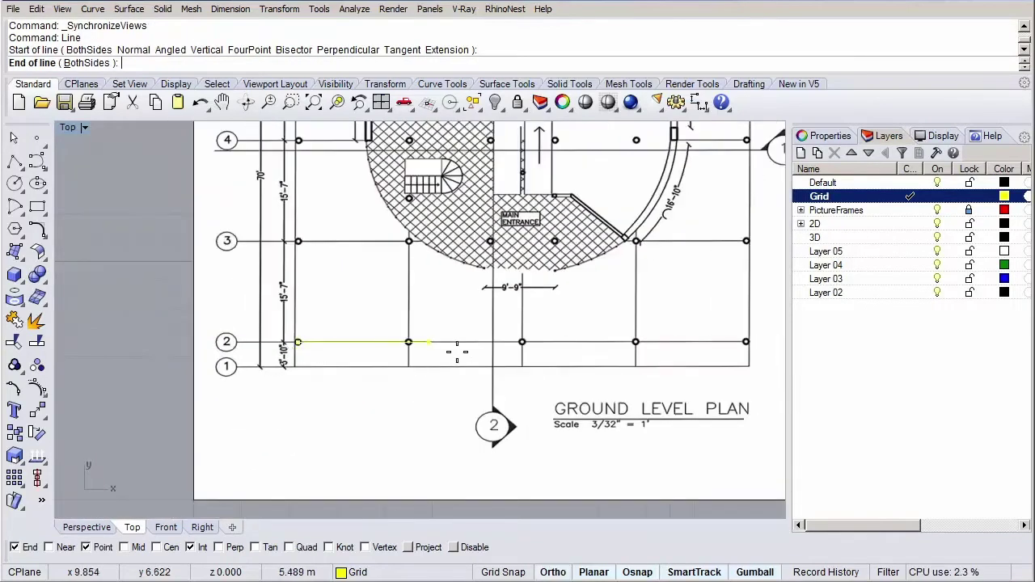
End the axis 2 line at its right end and offset it onto axis 3 using the axis spacing.
left_click(763, 344)
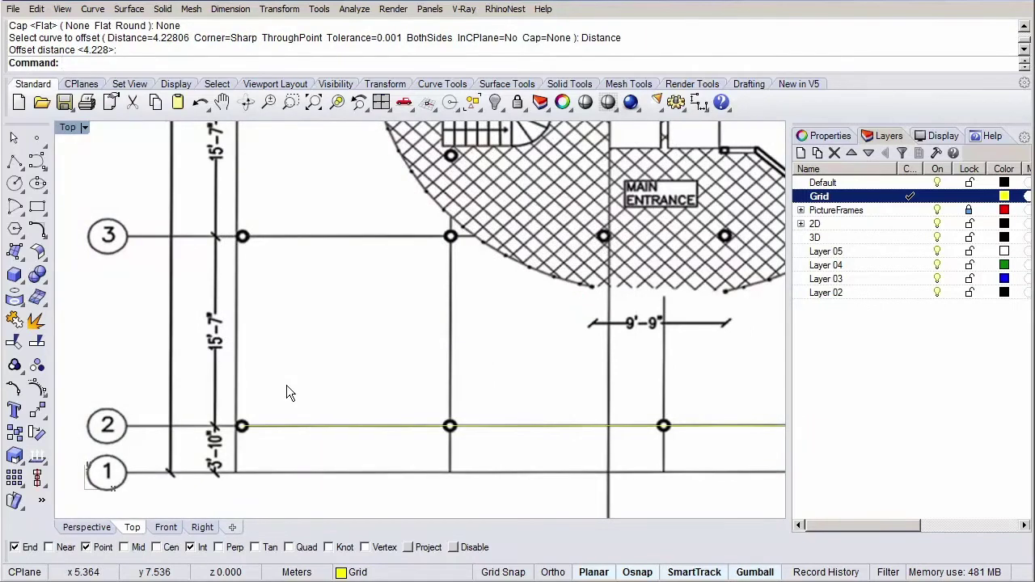
type("Offset")
key("Return")
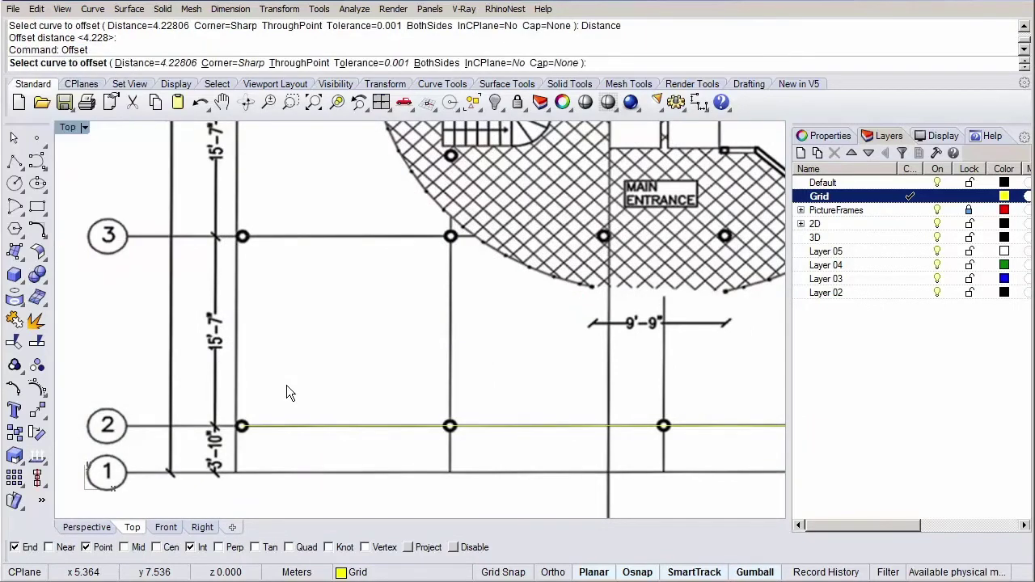
left_click(154, 63)
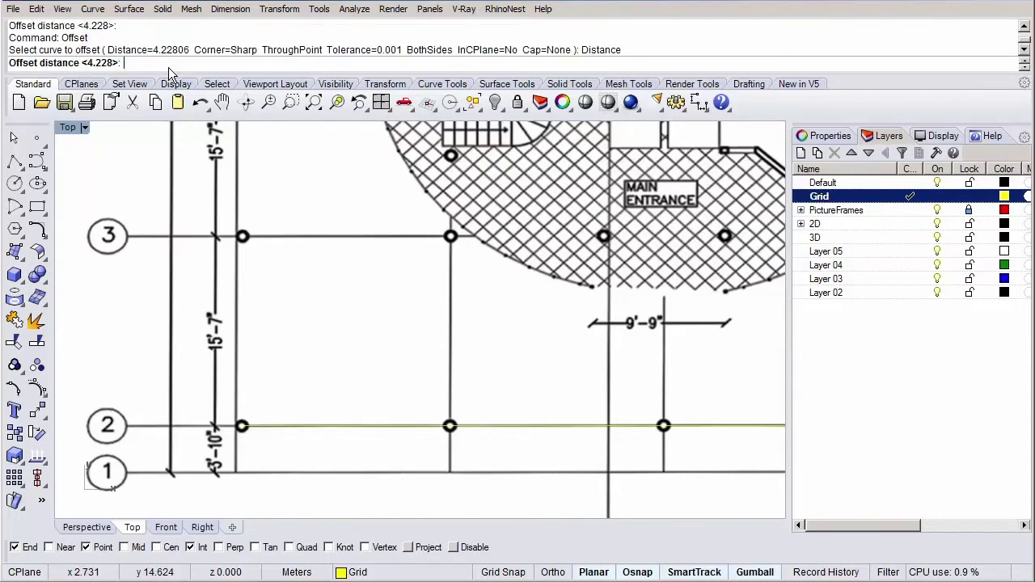
left_click(242, 424)
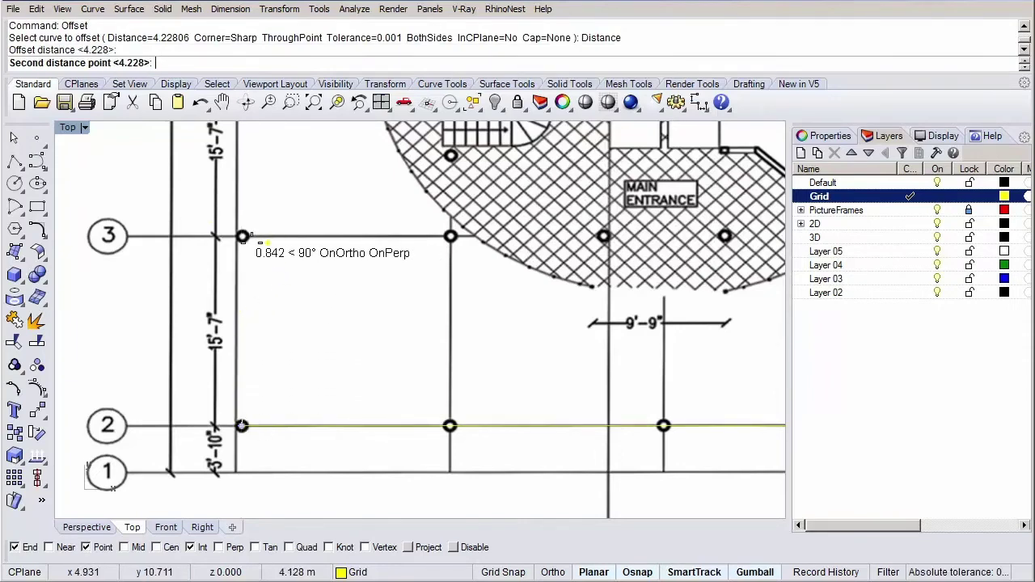
scroll(241, 236, "up", 2)
scroll(238, 235, "up", 6)
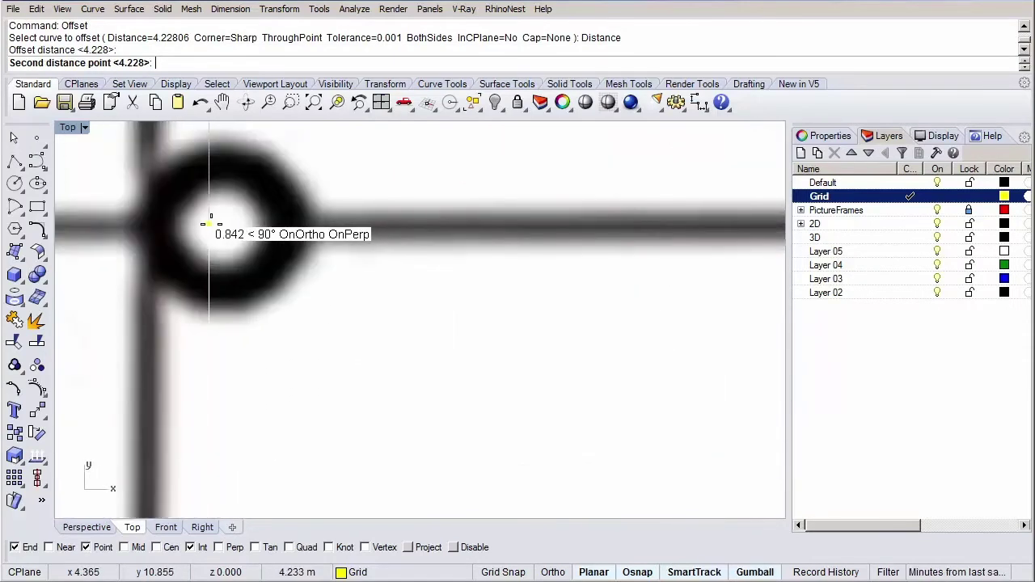
left_click(209, 225)
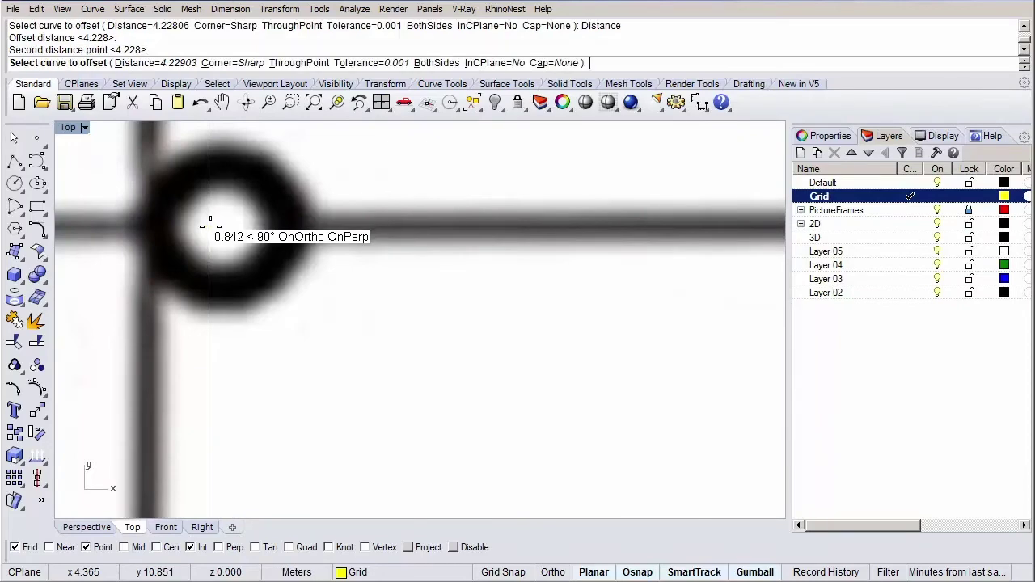
scroll(210, 225, "down", 8)
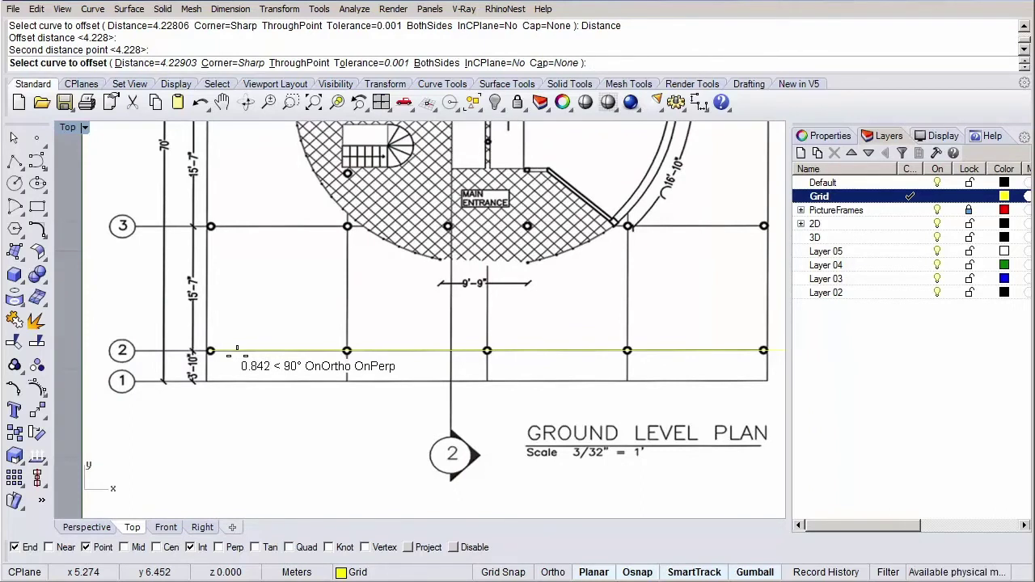
left_click(237, 350)
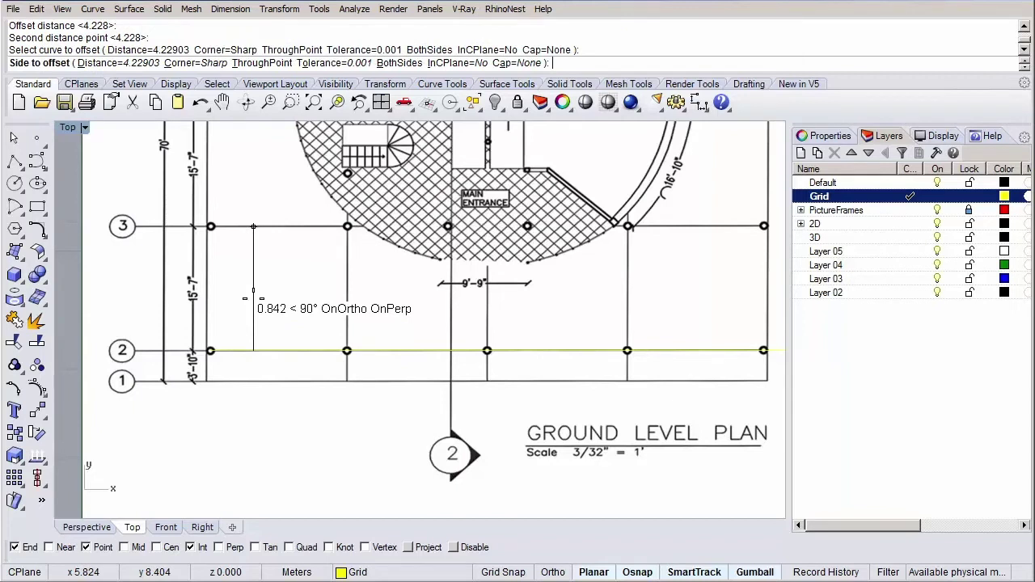
left_click(253, 295)
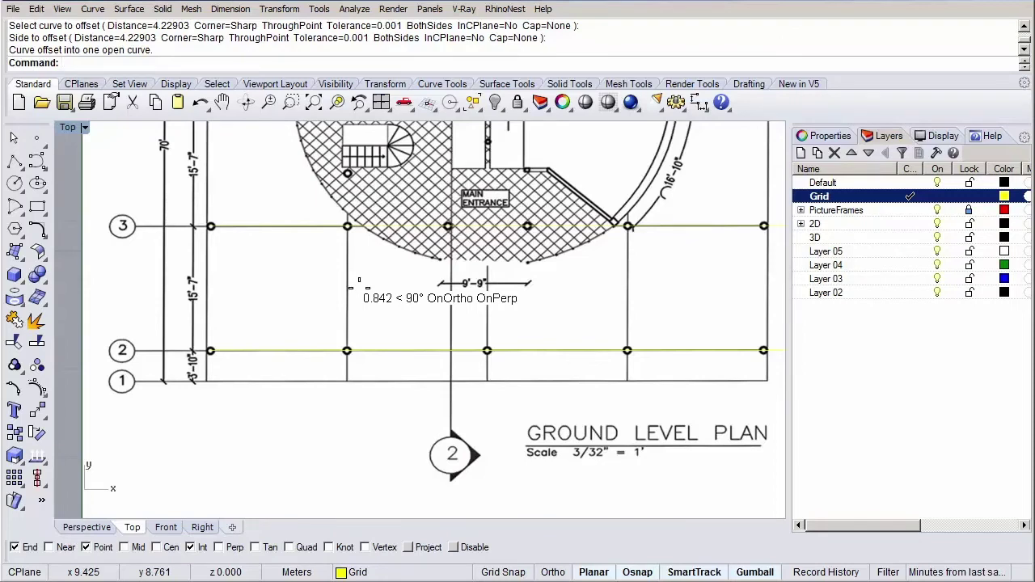
Repeat the offset upward to add lines on axes 4, 5 and 6.
right_click_drag(311, 166, 263, 289)
key("Return")
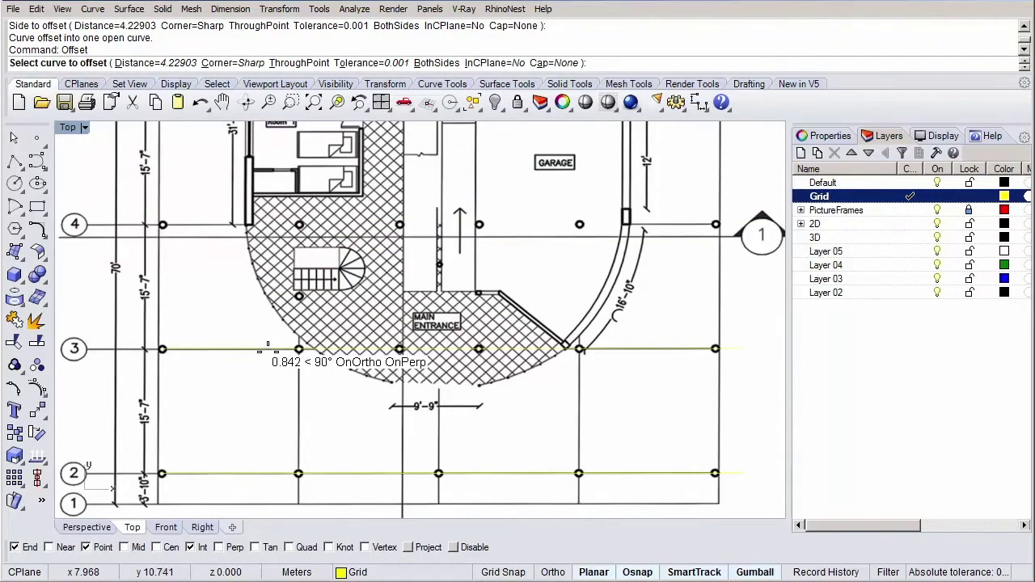
left_click(266, 348)
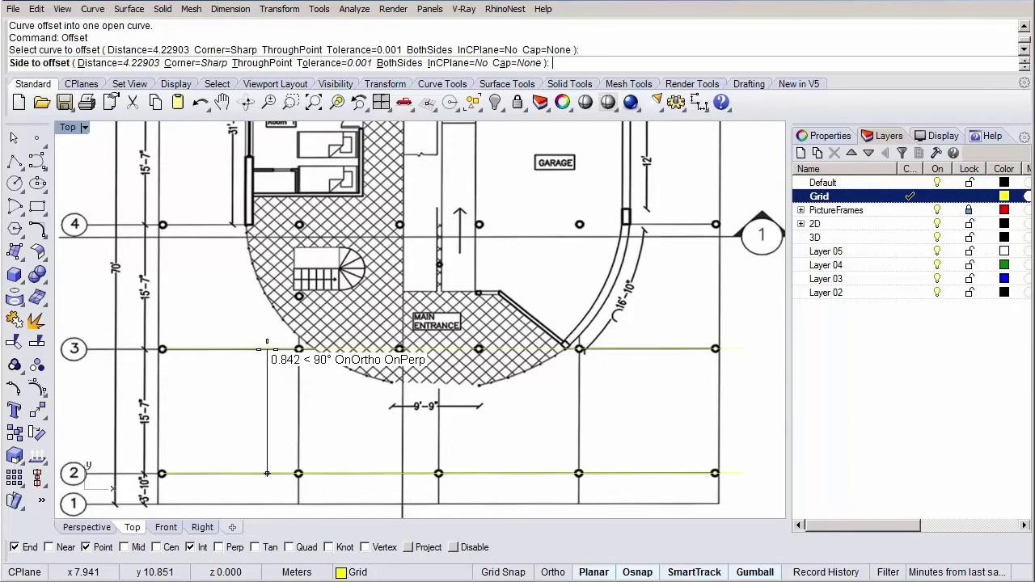
left_click(177, 280)
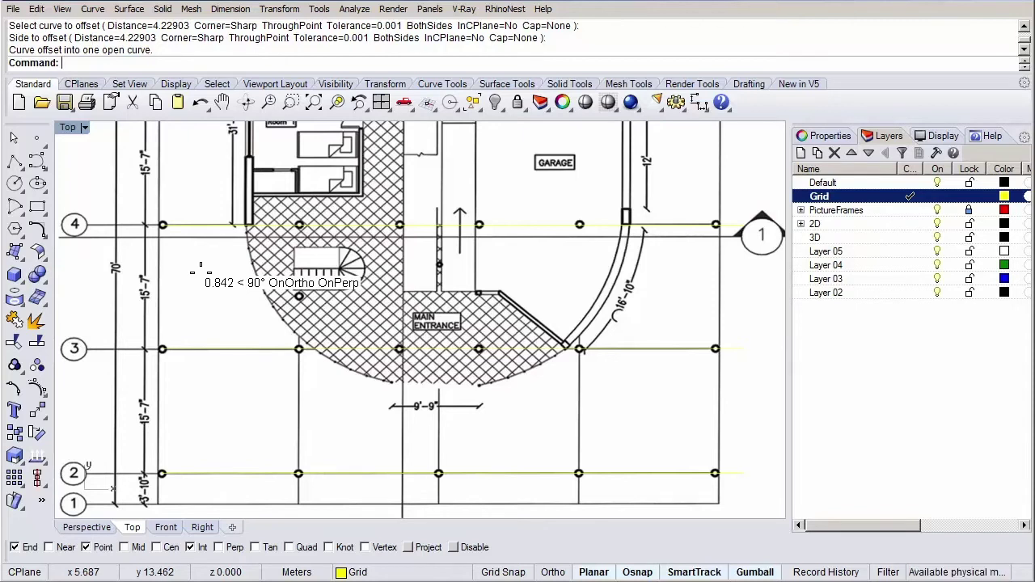
right_click_drag(201, 271, 199, 292)
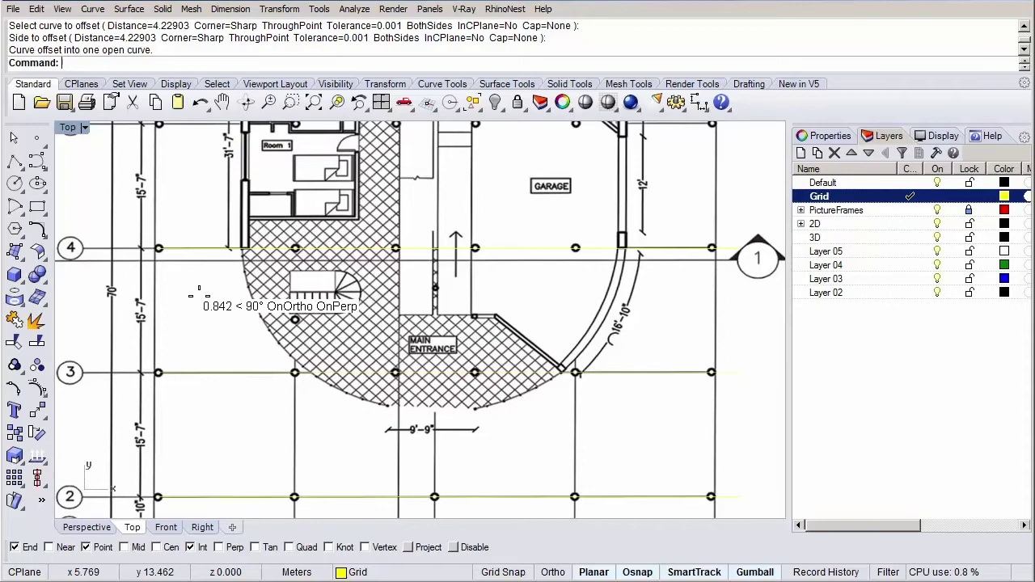
key("Up")
key("Up")
key("Return")
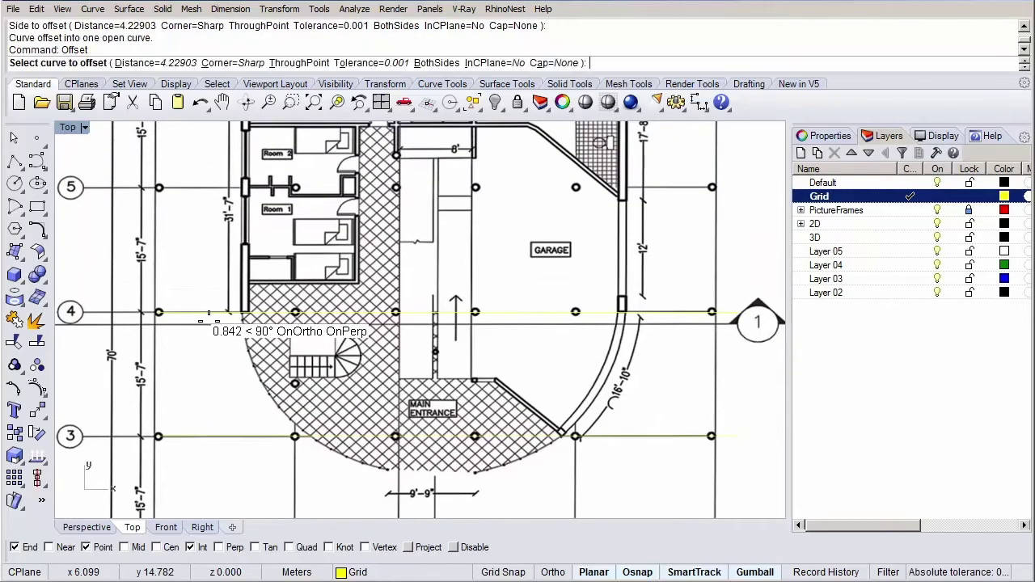
left_click(208, 313)
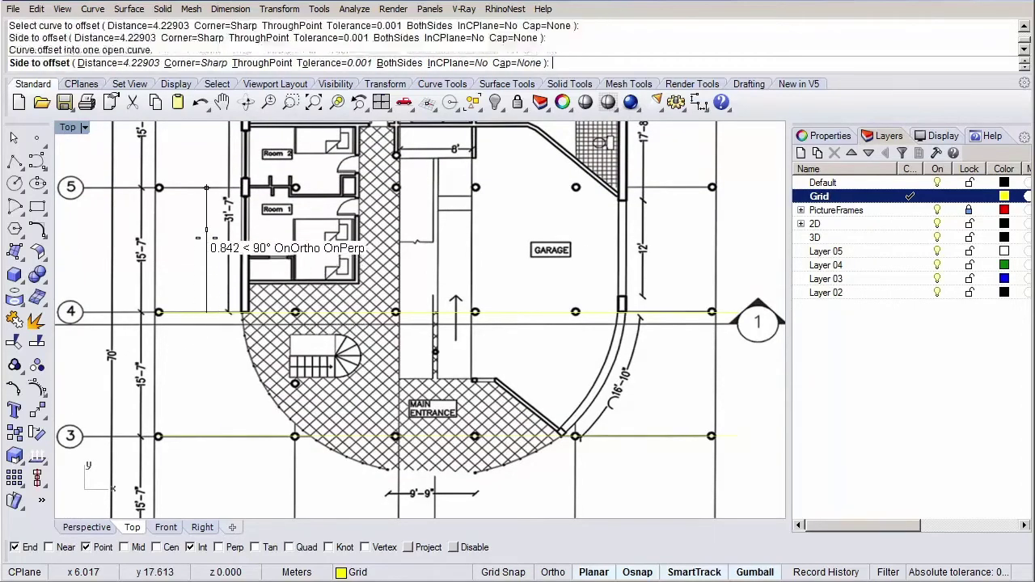
left_click(206, 238)
right_click_drag(209, 185, 197, 336)
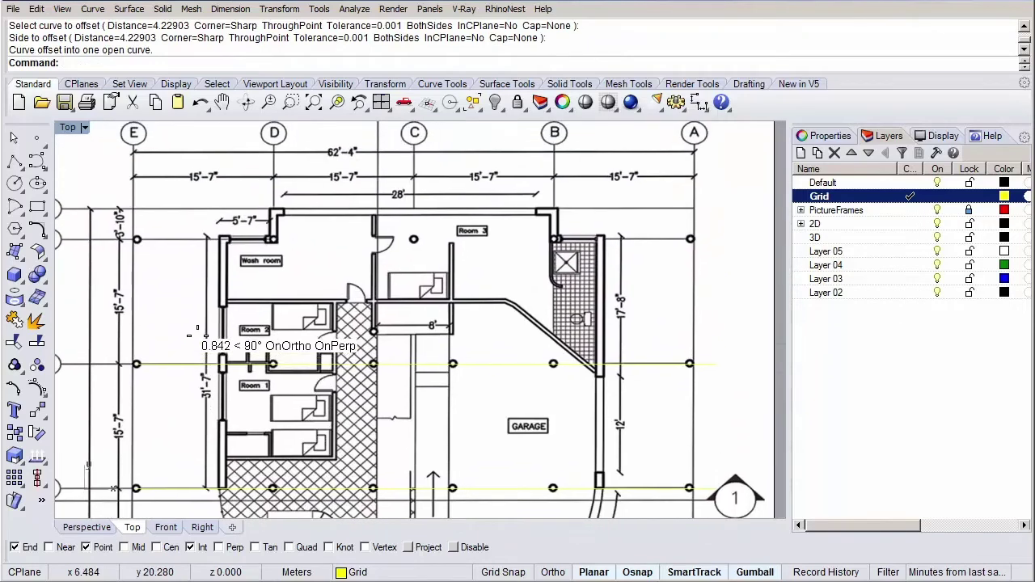
key("Return")
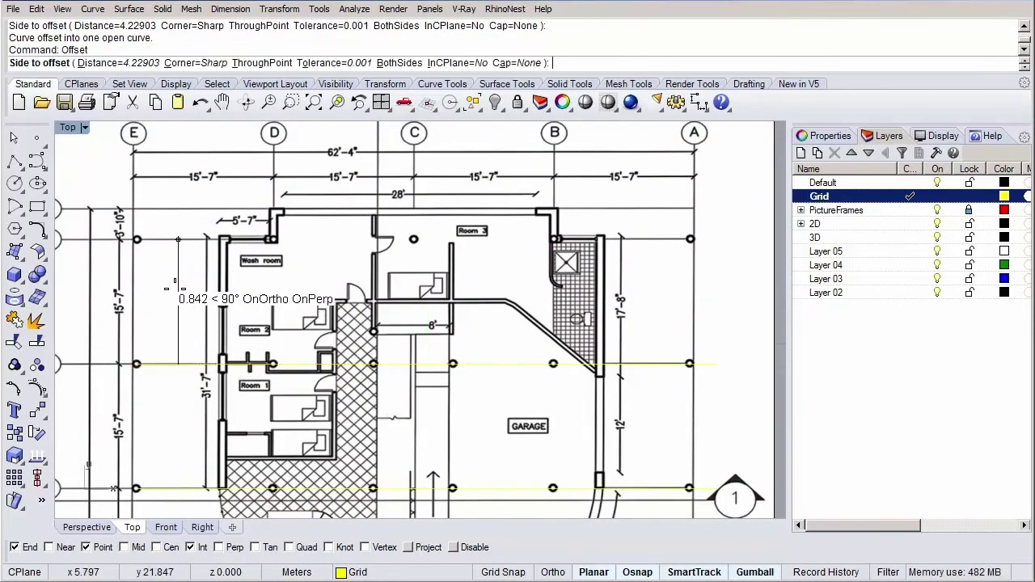
left_click(165, 284)
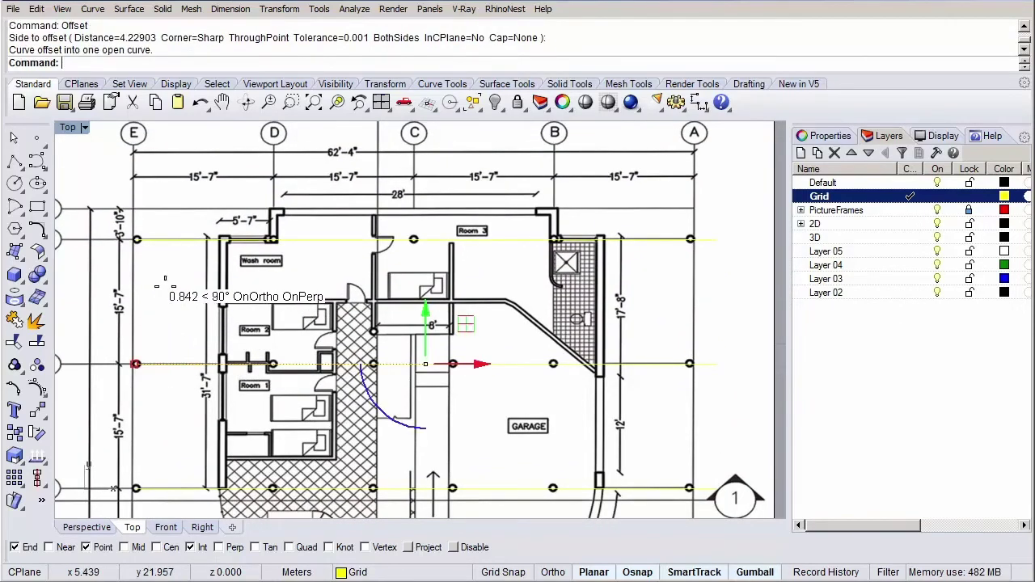
Draw a vertical polyline from axis 1's left end up past axis 7 along axis E.
mouse_move(297, 386)
right_mouse_down()
mouse_move(340, 270)
mouse_move(324, 426)
mouse_move(273, 423)
right_mouse_up()
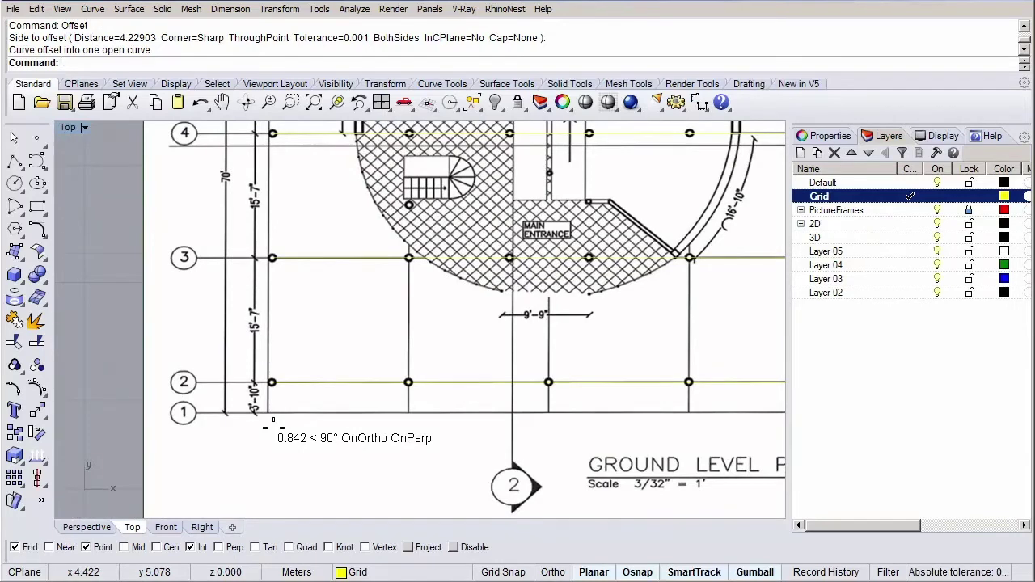
left_click(14, 162)
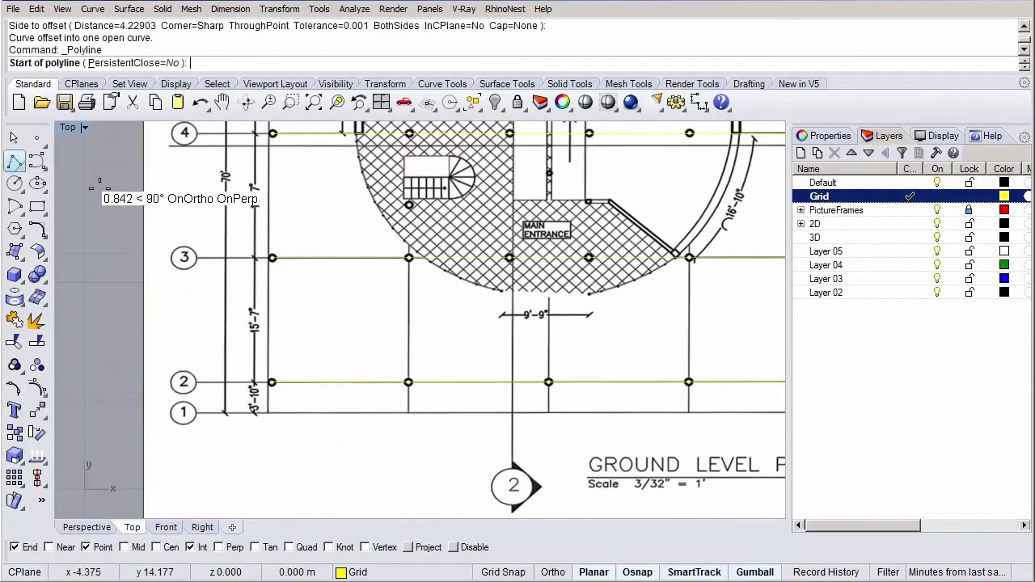
scroll(267, 331, "down", 2)
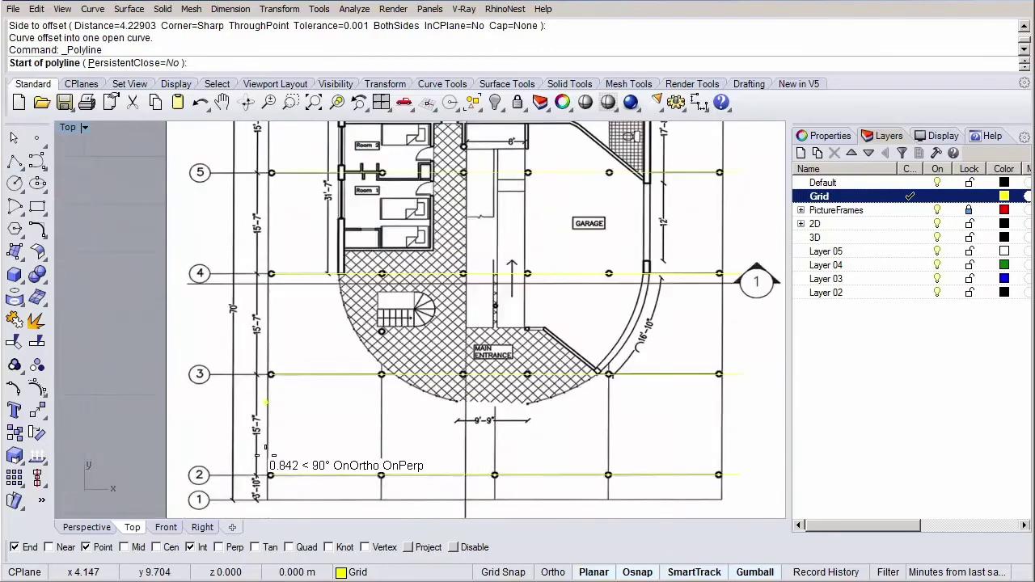
scroll(267, 457, "down", 2)
scroll(264, 410, "up", 8)
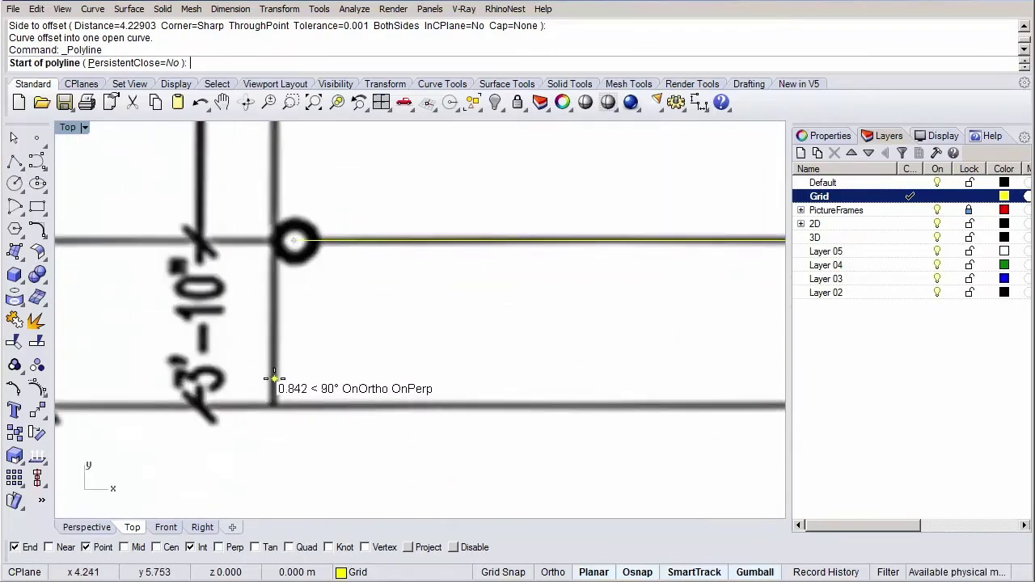
left_click(274, 378)
scroll(280, 388, "down", 6)
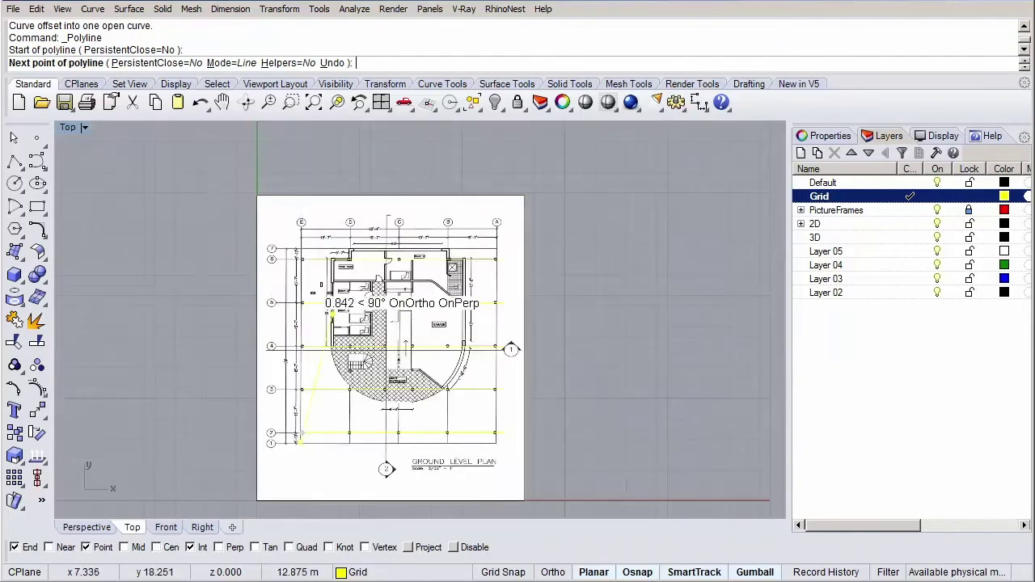
scroll(320, 291, "up", 8)
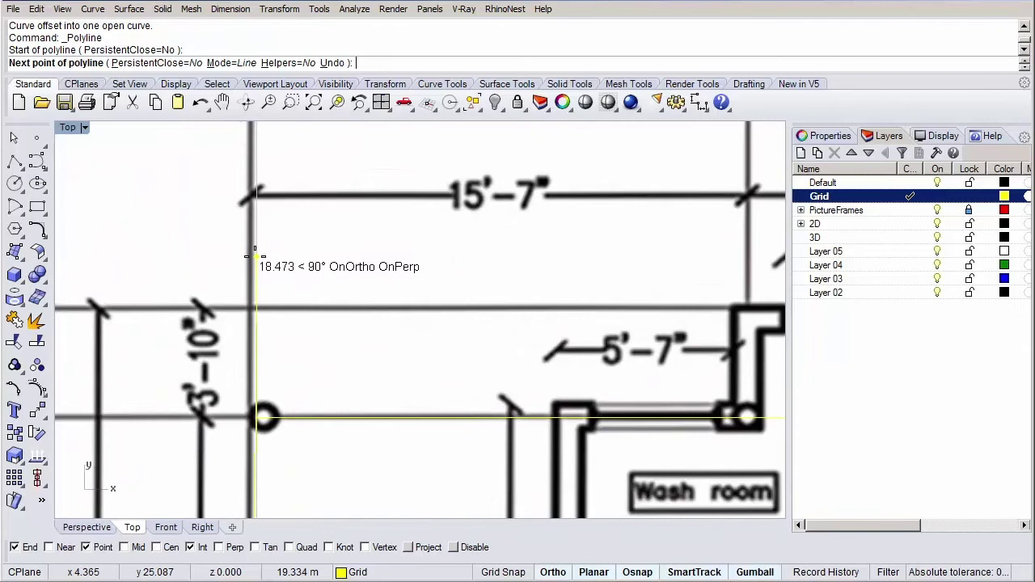
left_click(255, 245)
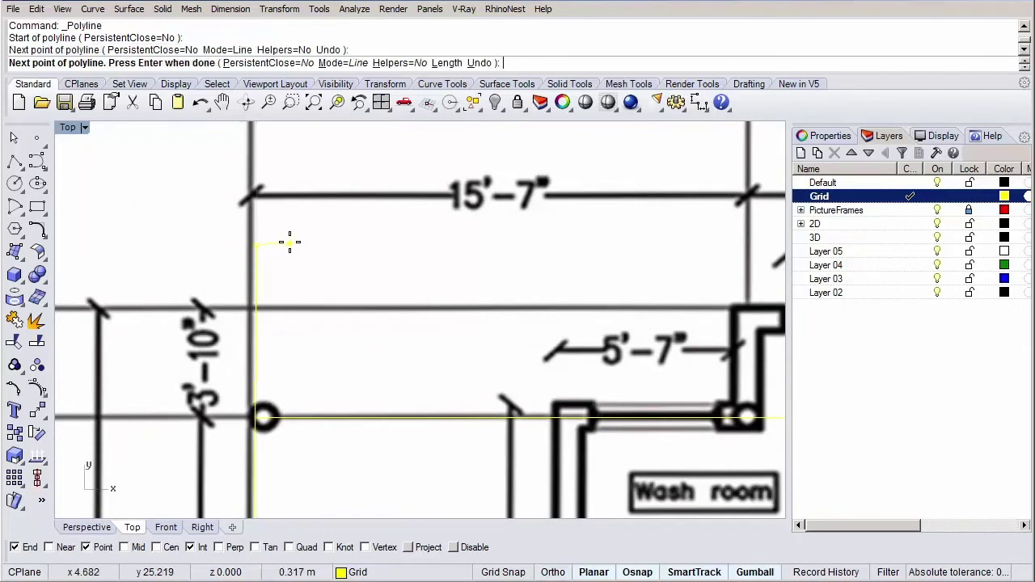
key("Return")
key("Right")
key("Down")
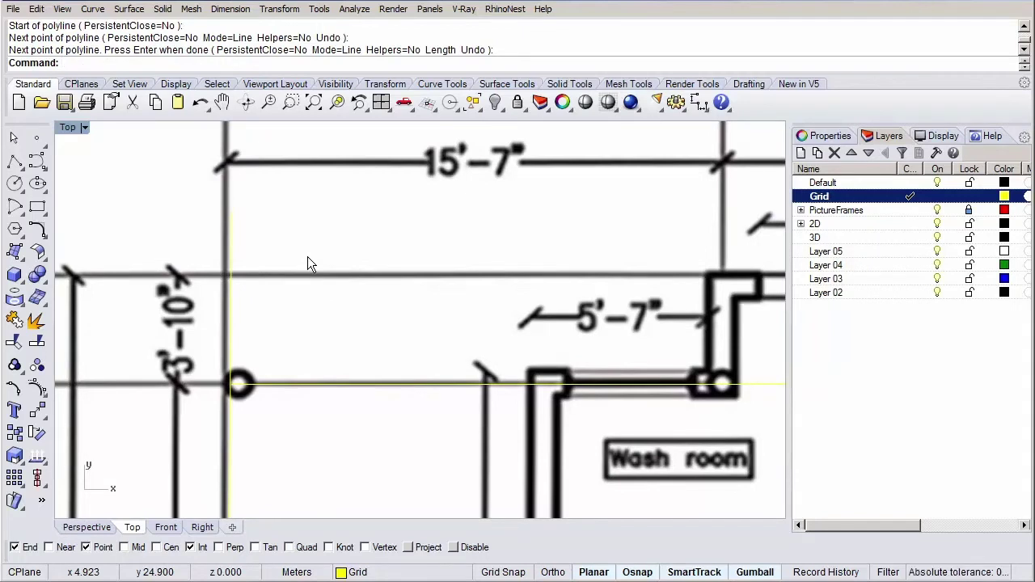
Array the vertical axis E grid line with 5 copies in X and 1 in Y and Z.
type("Array")
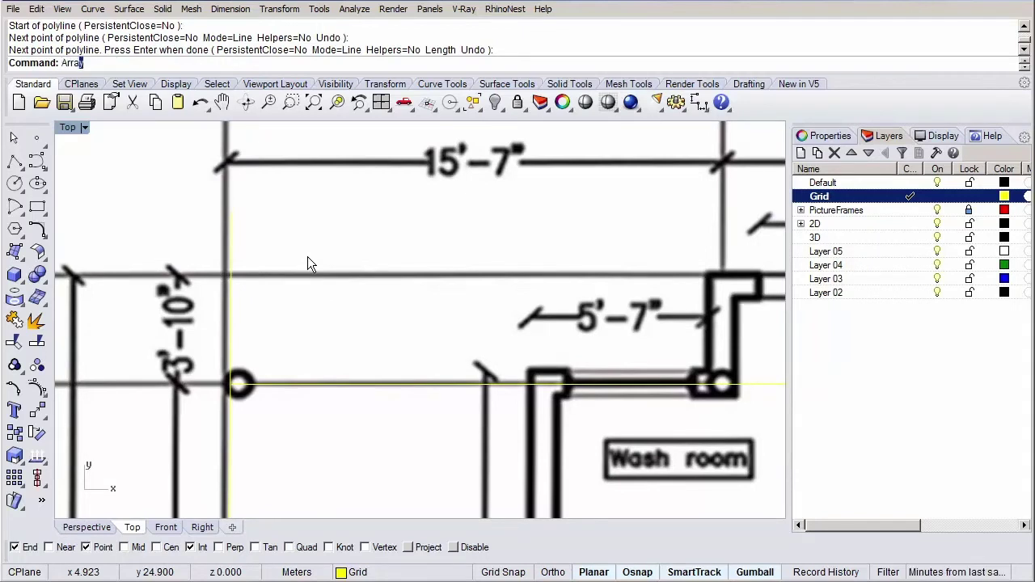
key("Return")
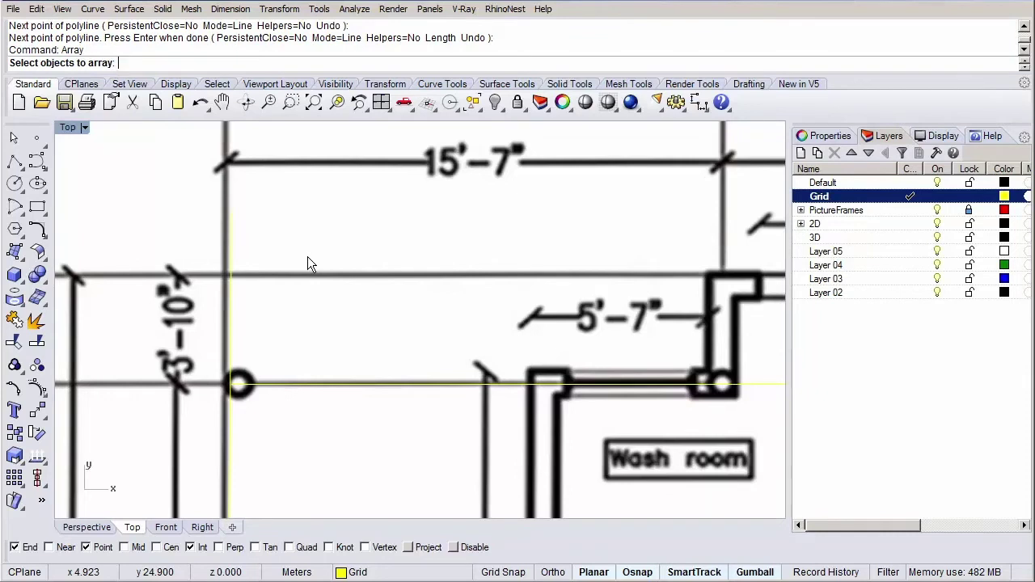
left_click(230, 242)
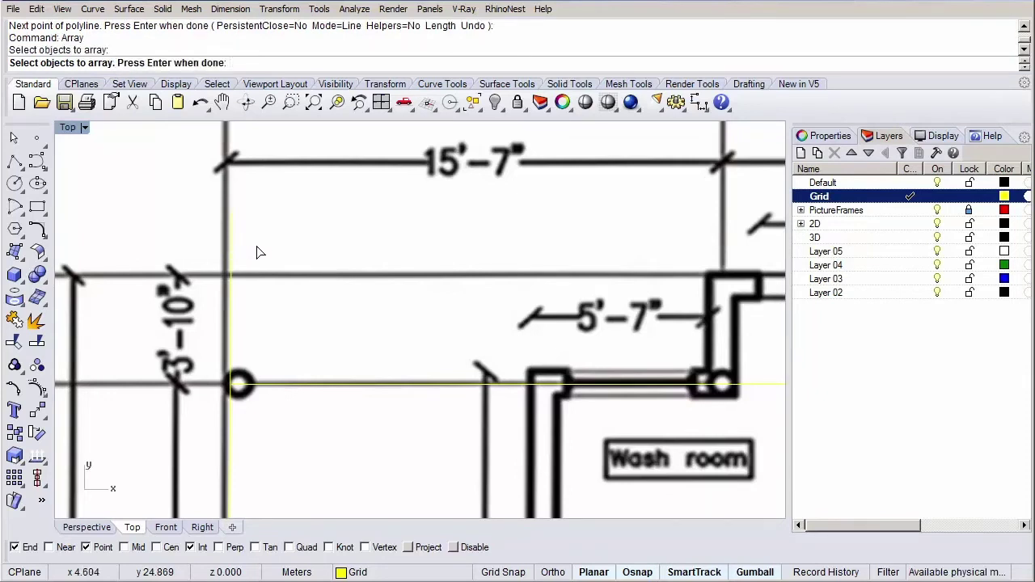
key("Return")
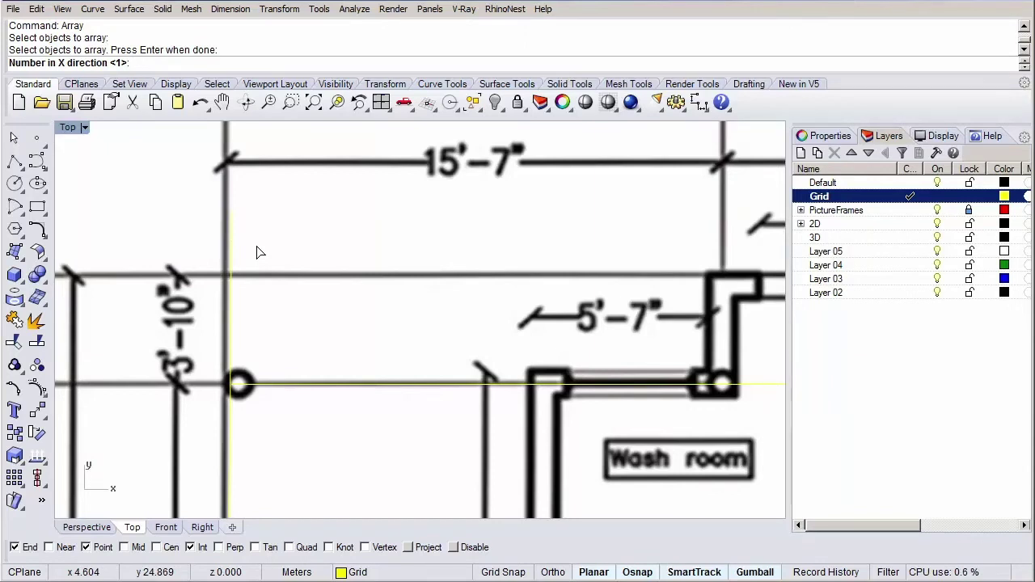
type("5")
key("Return")
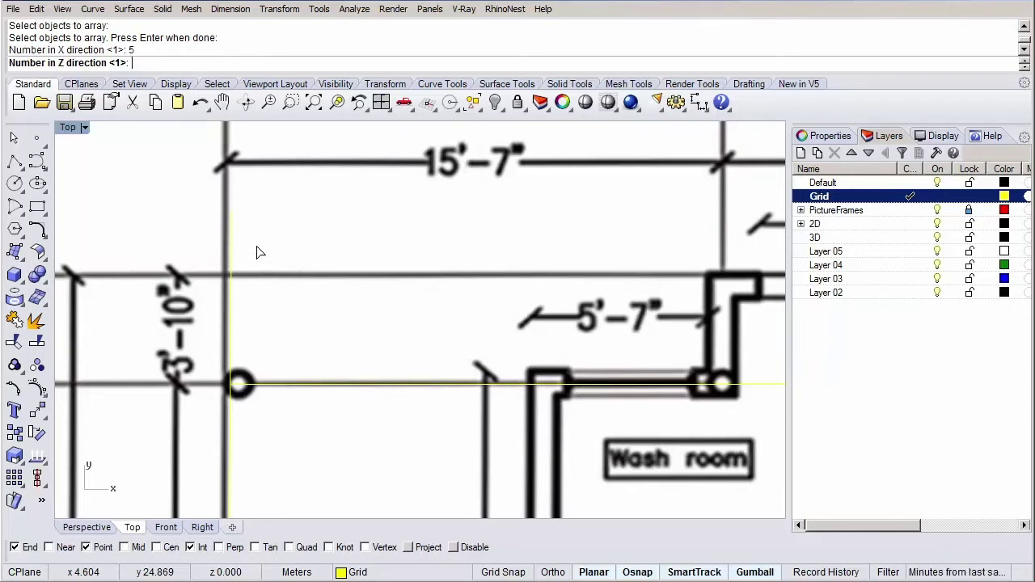
key("Return")
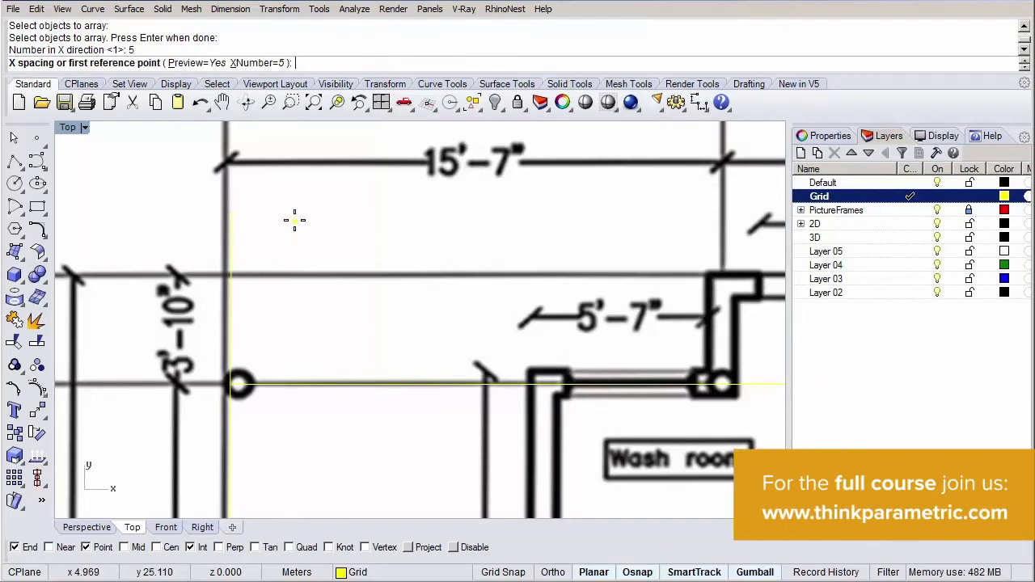
Set the array spacing from the axis E line to the axis D wall corner and accept.
scroll(294, 221, "up", 4)
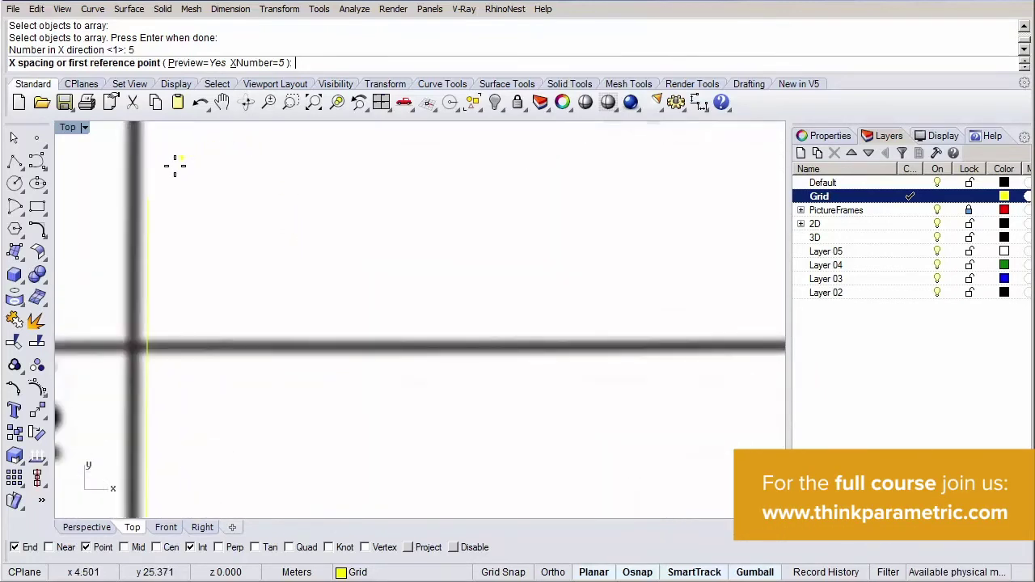
left_click(148, 187)
scroll(218, 174, "down", 4)
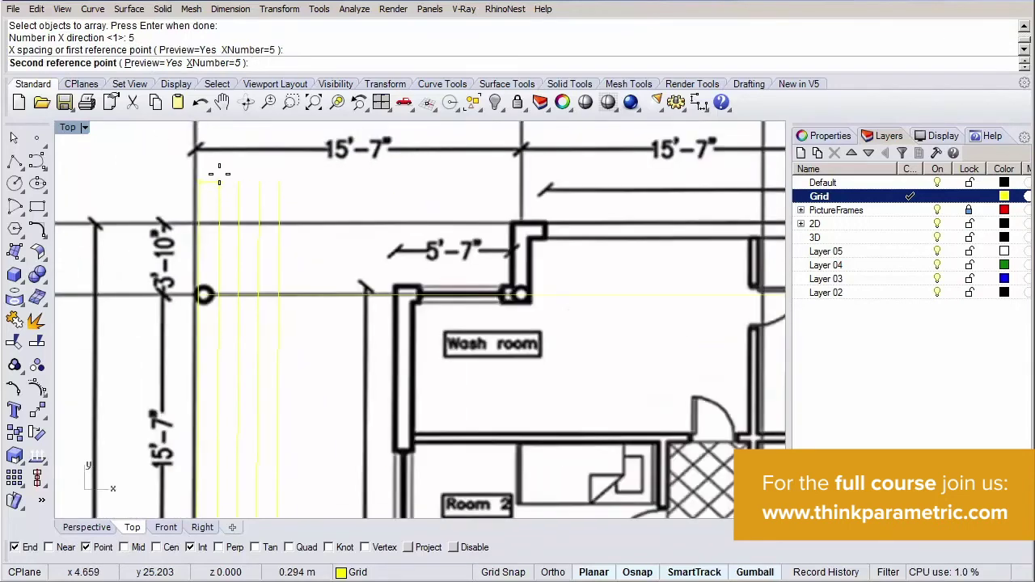
scroll(218, 174, "down", 4)
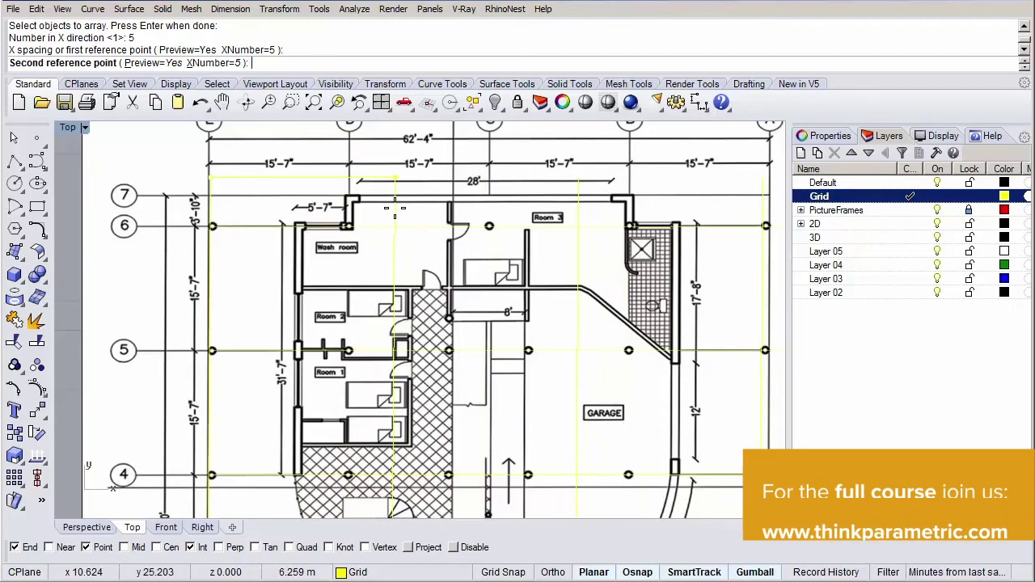
scroll(364, 209, "up", 10)
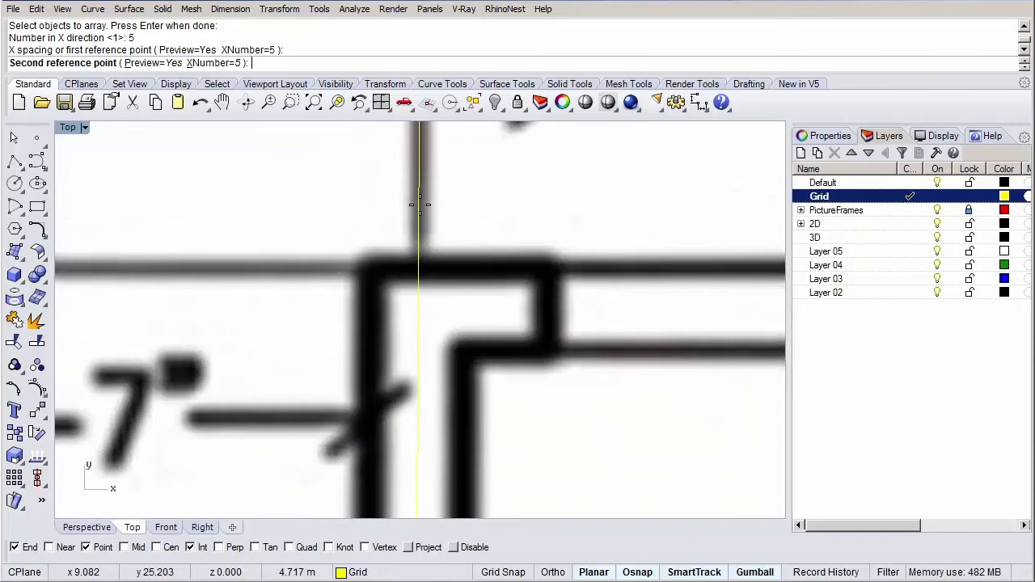
left_click(420, 205)
scroll(341, 245, "down", 10)
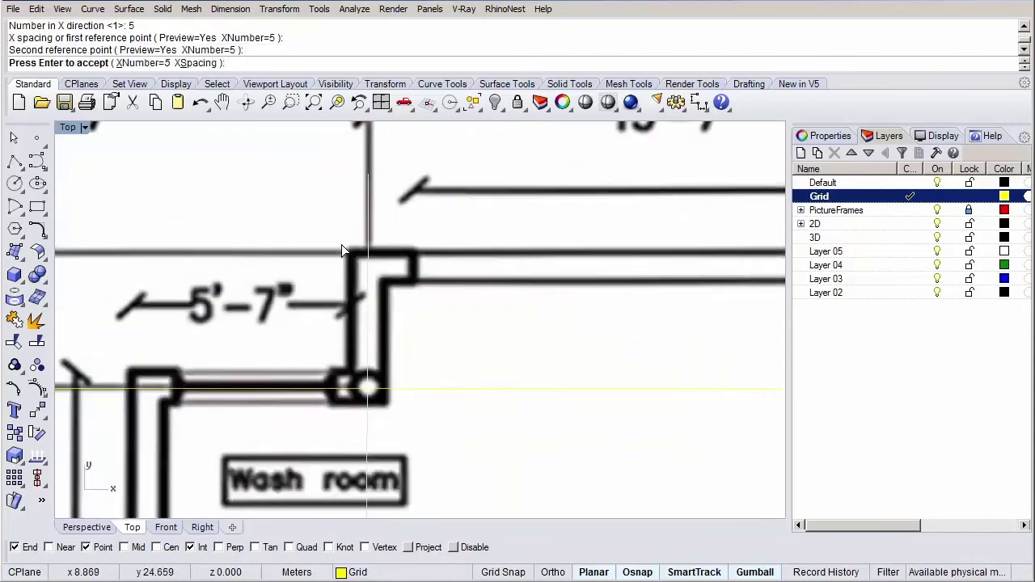
scroll(343, 249, "down", 3)
scroll(343, 249, "down", 2)
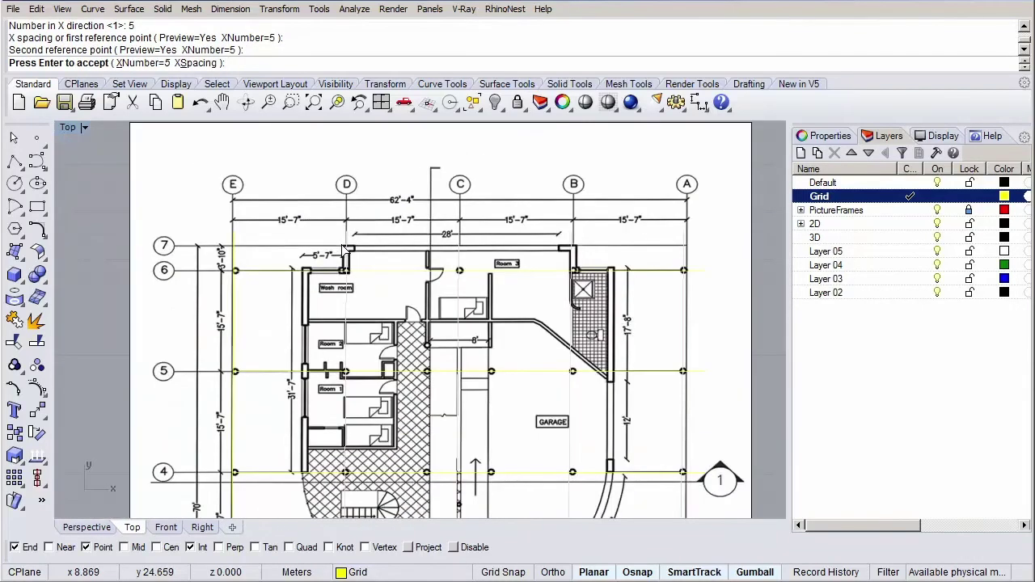
key("Return")
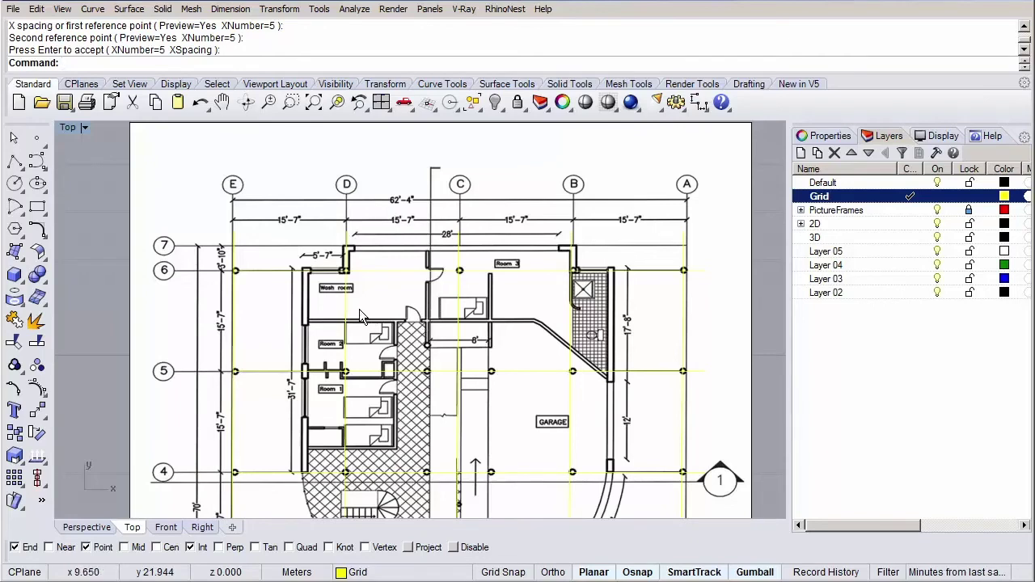
Start Offset and measure the distance from grid line 2 down to axis 1.
right_click_drag(362, 316, 461, 76)
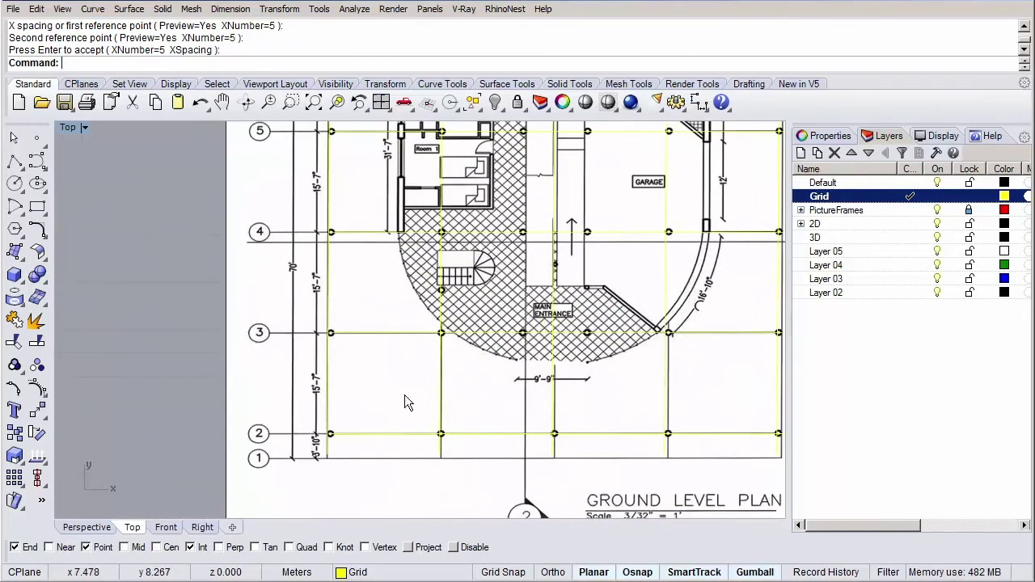
right_click_drag(404, 395, 342, 322)
scroll(346, 316, "up", 4)
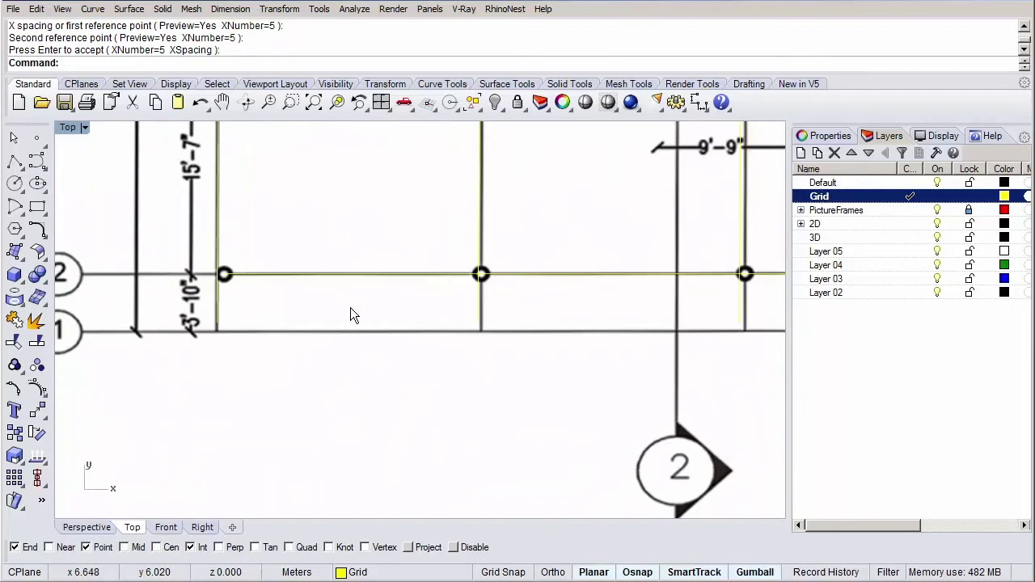
type("Offset")
key("Return")
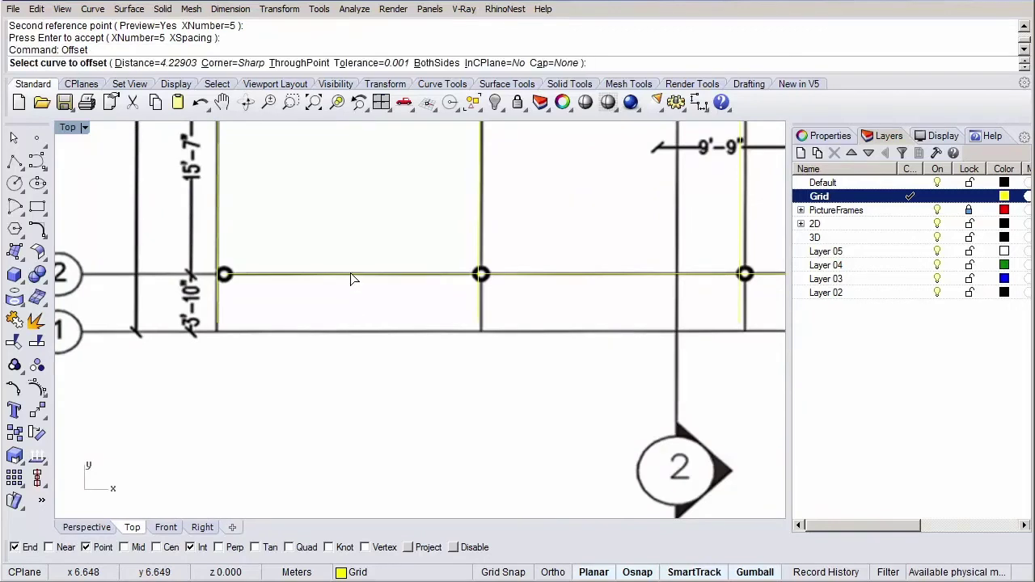
left_click(159, 63)
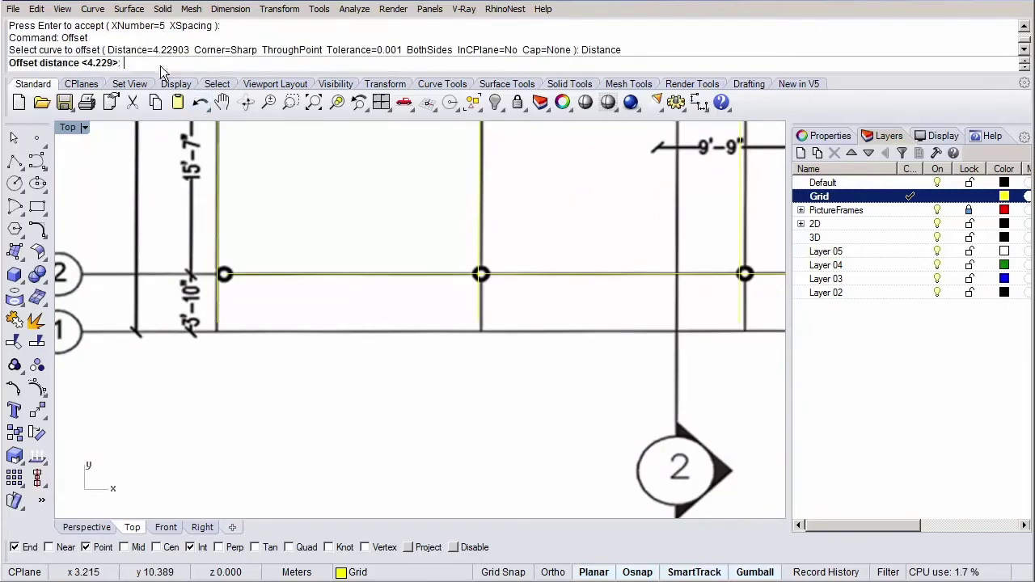
scroll(189, 295, "up", 5)
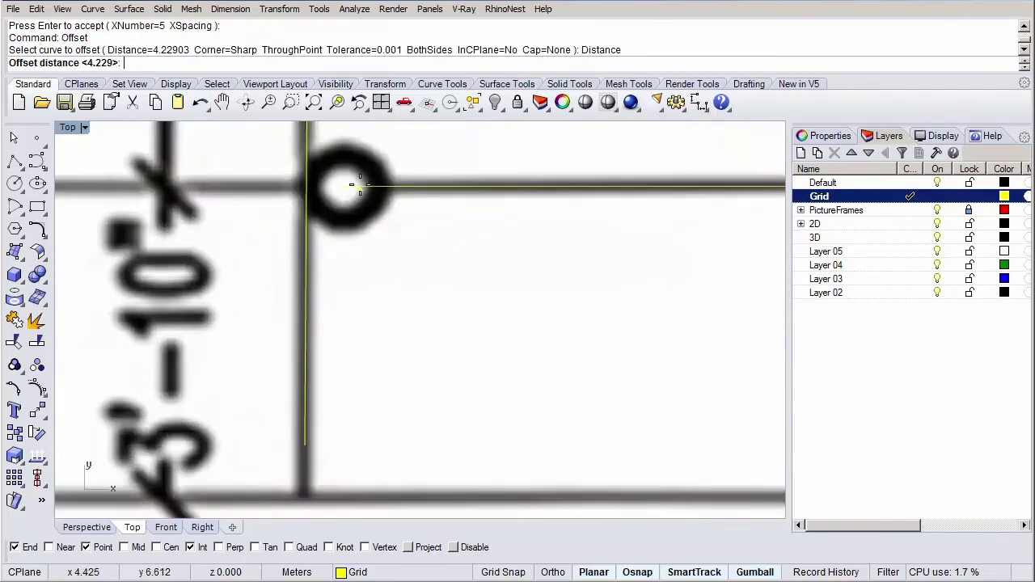
left_click(351, 180)
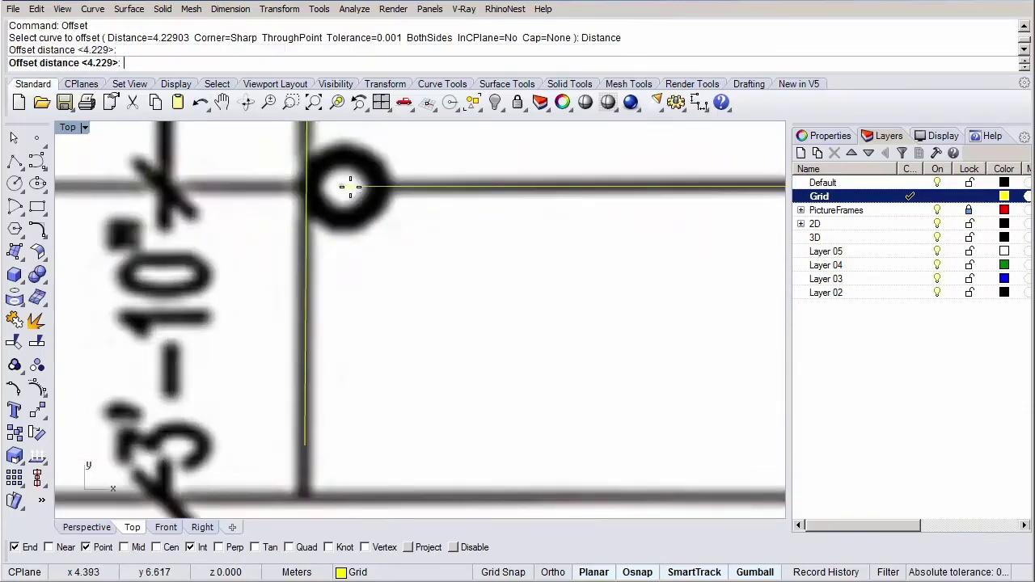
left_click(343, 495)
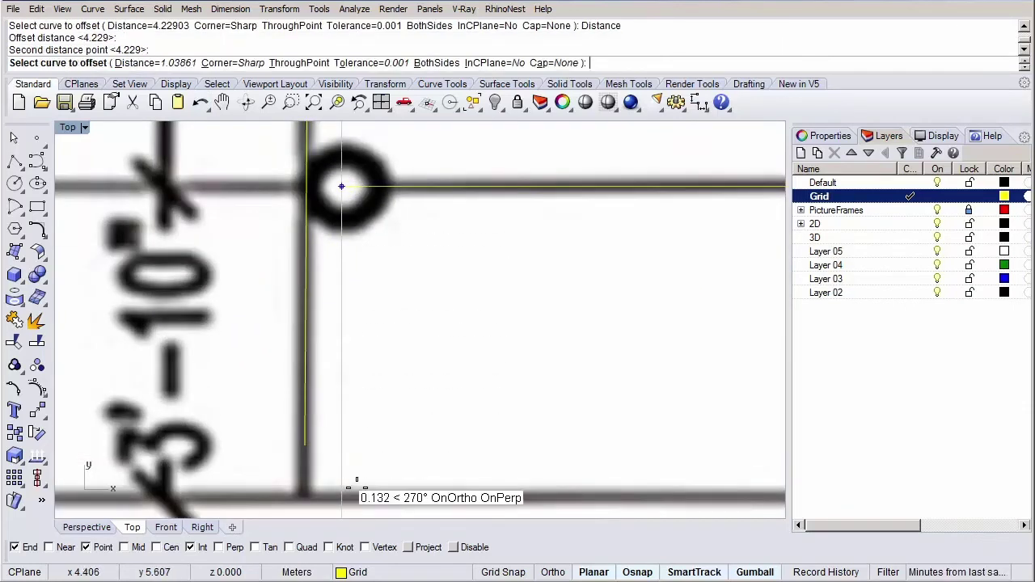
scroll(321, 352, "down", 3)
scroll(322, 352, "down", 4)
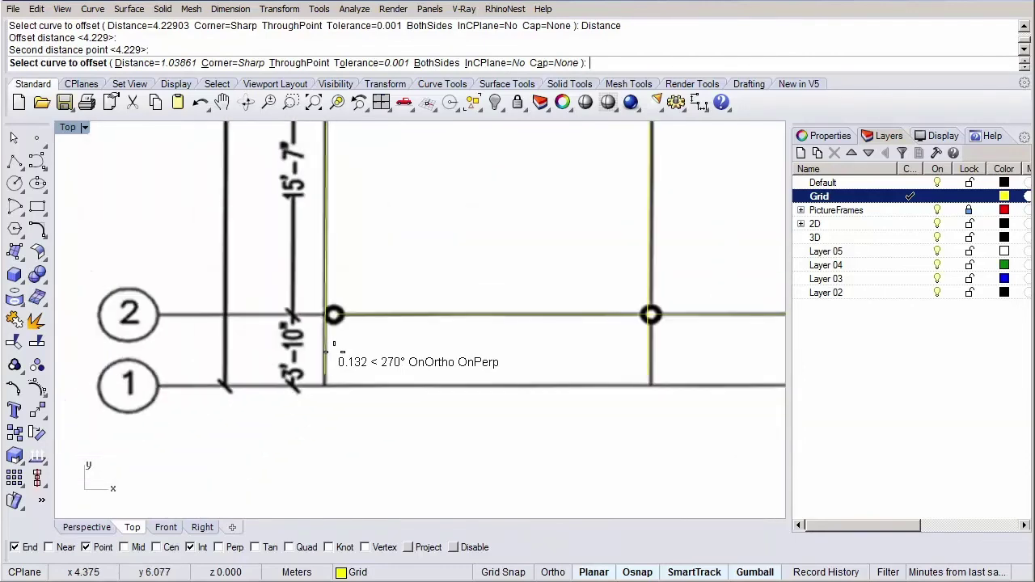
Offset the axis 2 grid line down onto axis 1.
left_click(433, 314)
left_click(423, 363)
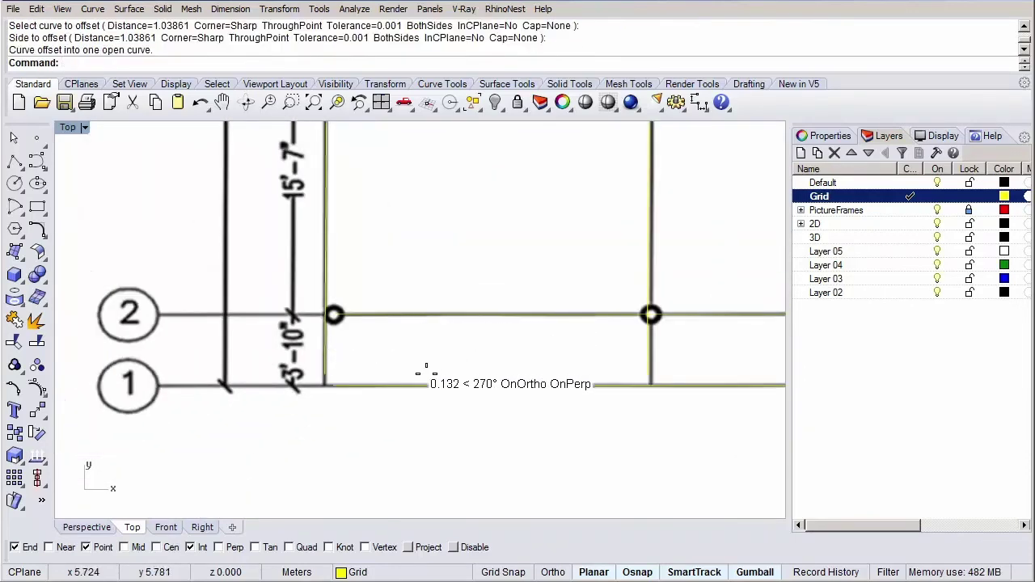
key("Up")
key("Up")
key("Up")
key("Right")
scroll(348, 402, "down", 3)
key("Up")
key("Up")
key("Up")
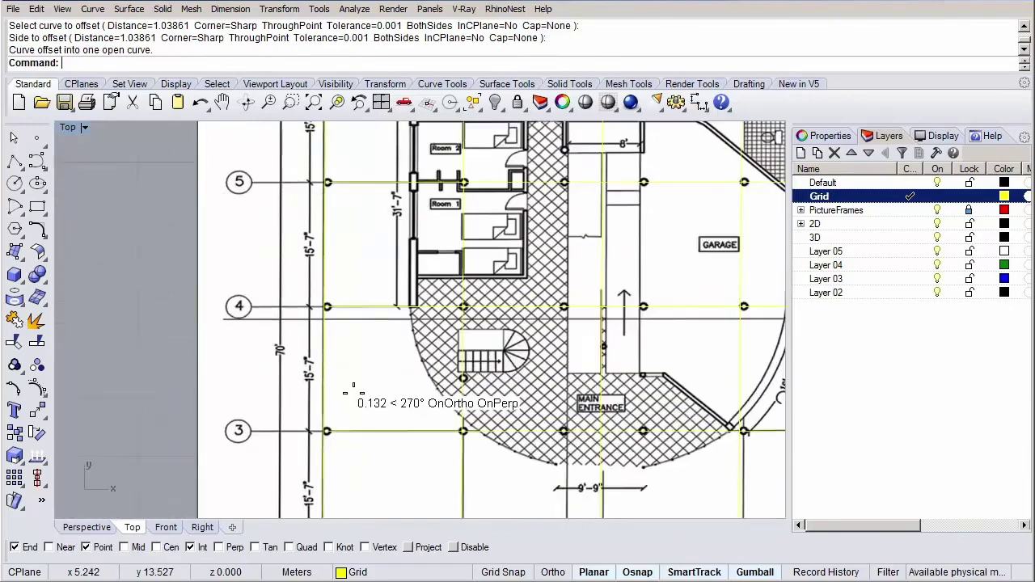
scroll(360, 267, "up", 4)
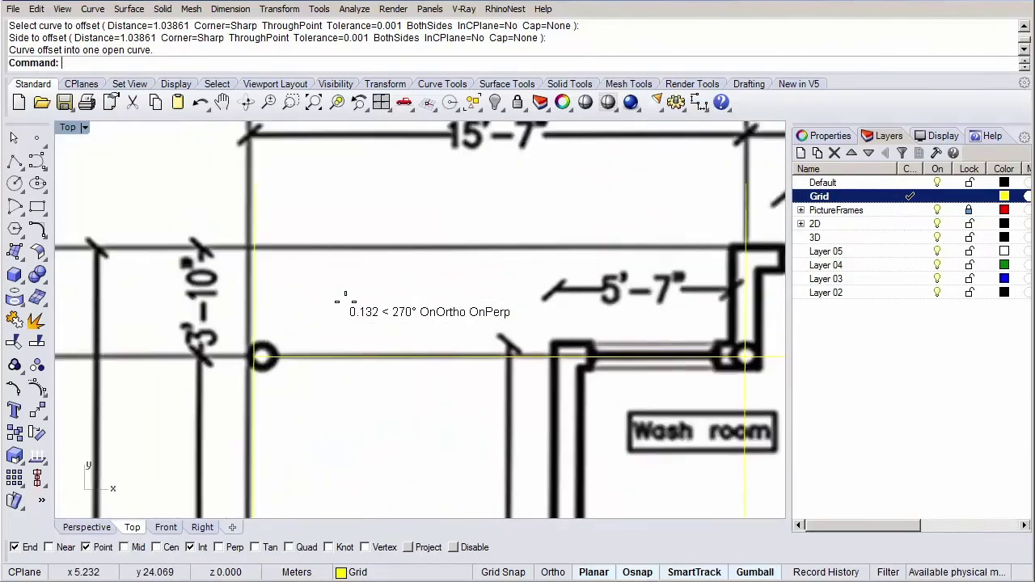
Repeat the offset to copy the axis 6 grid line up onto axis 7.
key("Return")
left_click(348, 356)
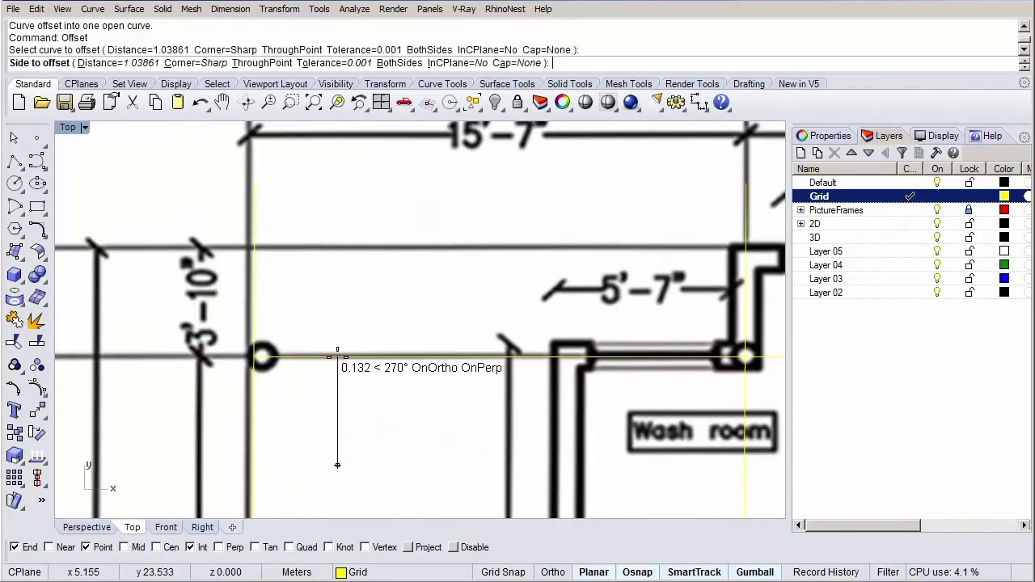
left_click(355, 272)
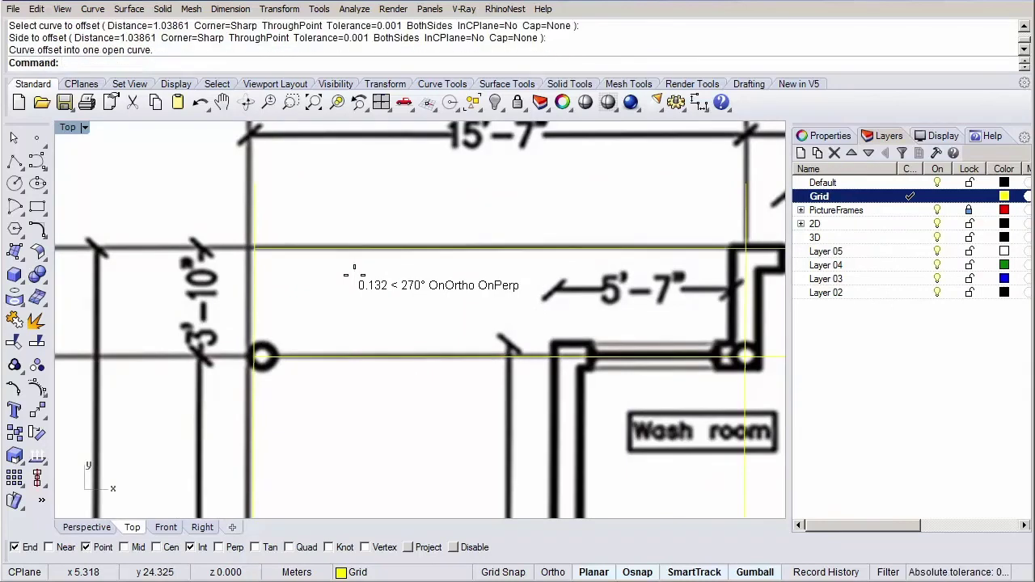
scroll(355, 272, "down", 6)
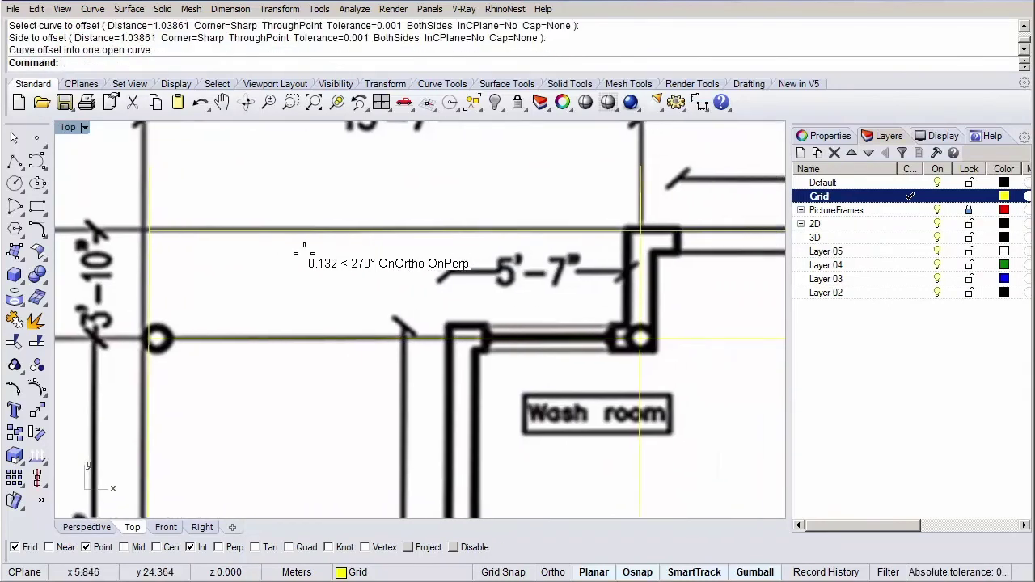
scroll(429, 307, "down", 3)
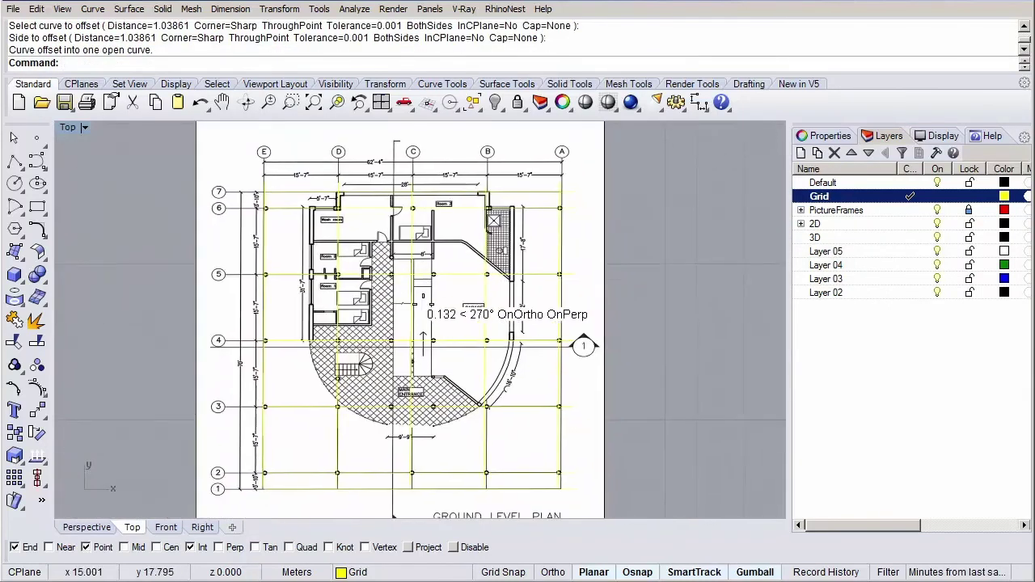